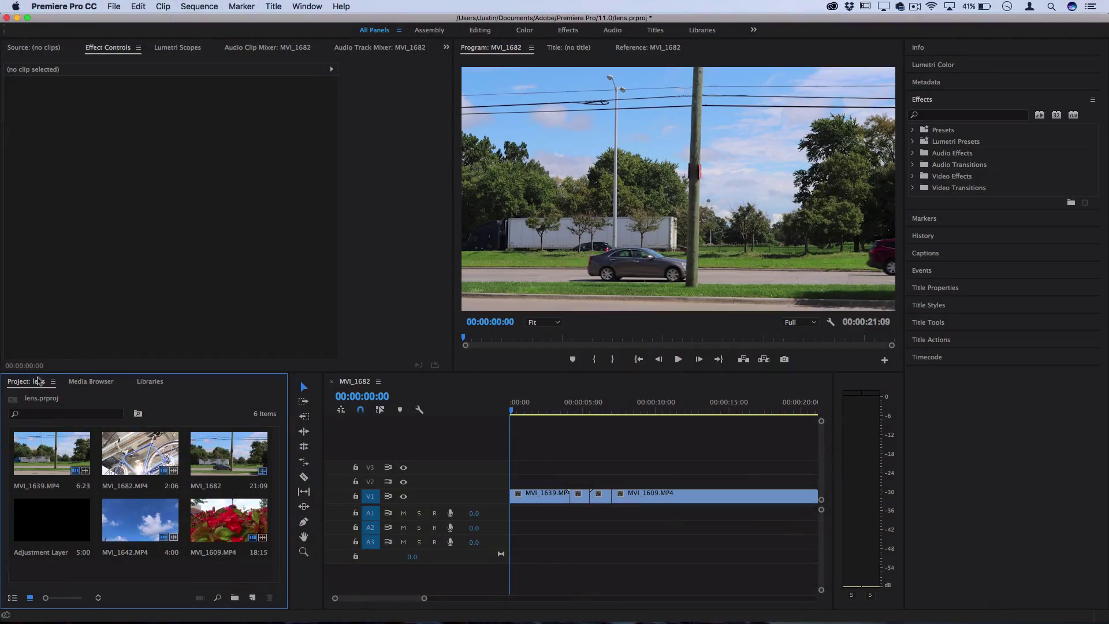
# Step: Create a new 5:00 Adjustment Layer in the project with the default settings
pyautogui.click(114, 6)
pyautogui.moveTo(121, 21)
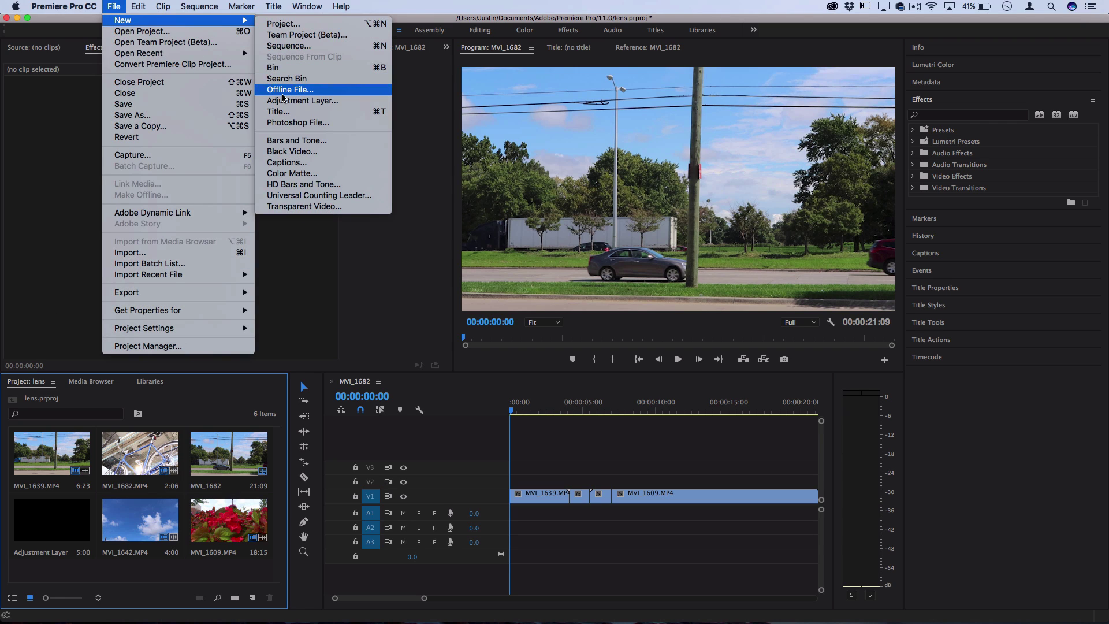
pyautogui.click(302, 100)
pyautogui.click(636, 364)
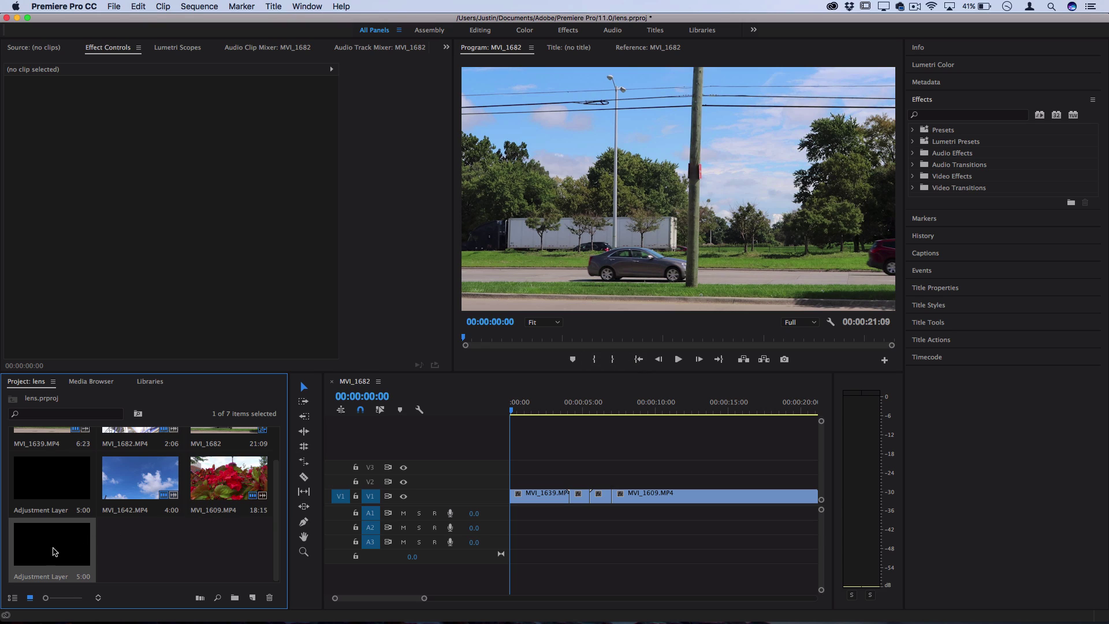
# Step: Place the Adjustment Layer on V2, trim it short, and slide it over the MVI_1639/MVI_1682 cut
pyautogui.moveTo(48, 550); pyautogui.dragTo(557, 484)
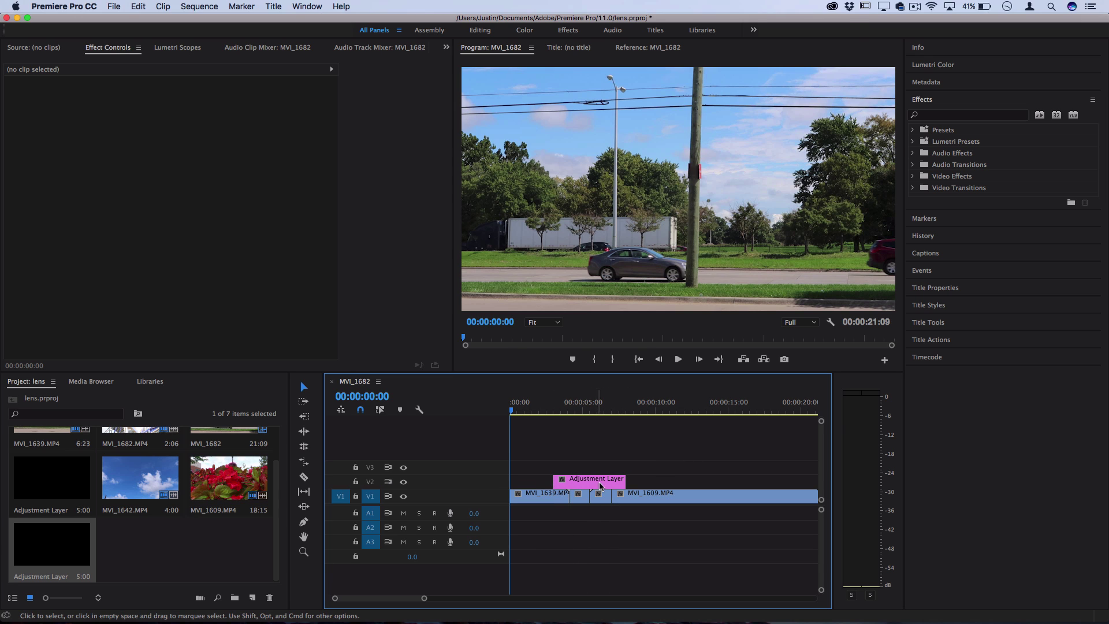
pyautogui.moveTo(628, 479); pyautogui.dragTo(575, 480)
pyautogui.scroll(5, 577, 485)
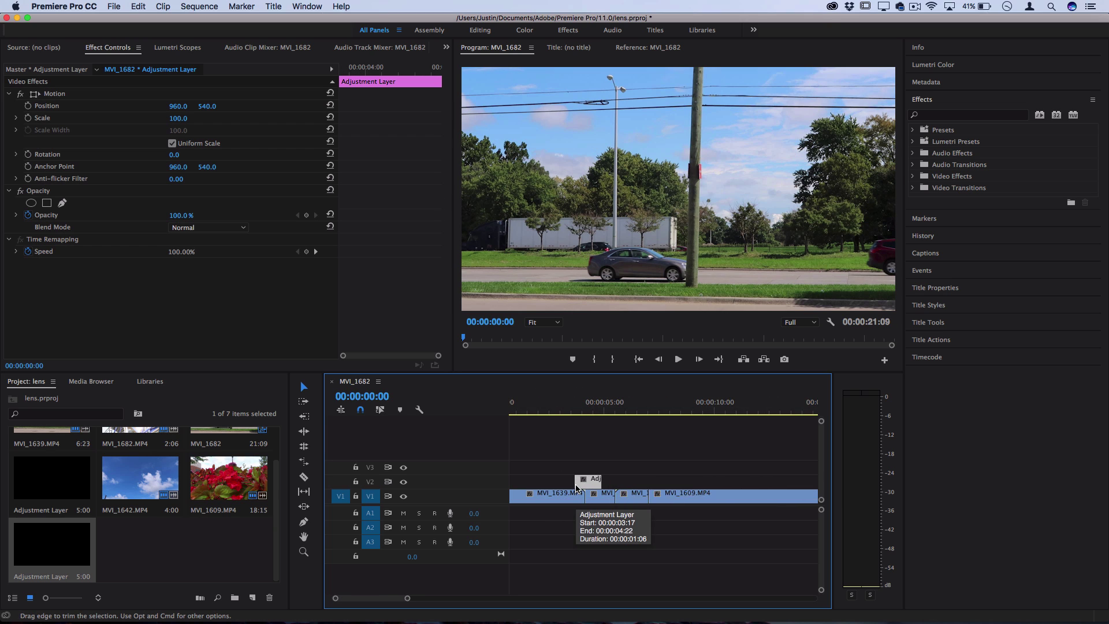
pyautogui.scroll(-5, 561, 502)
pyautogui.click(553, 498)
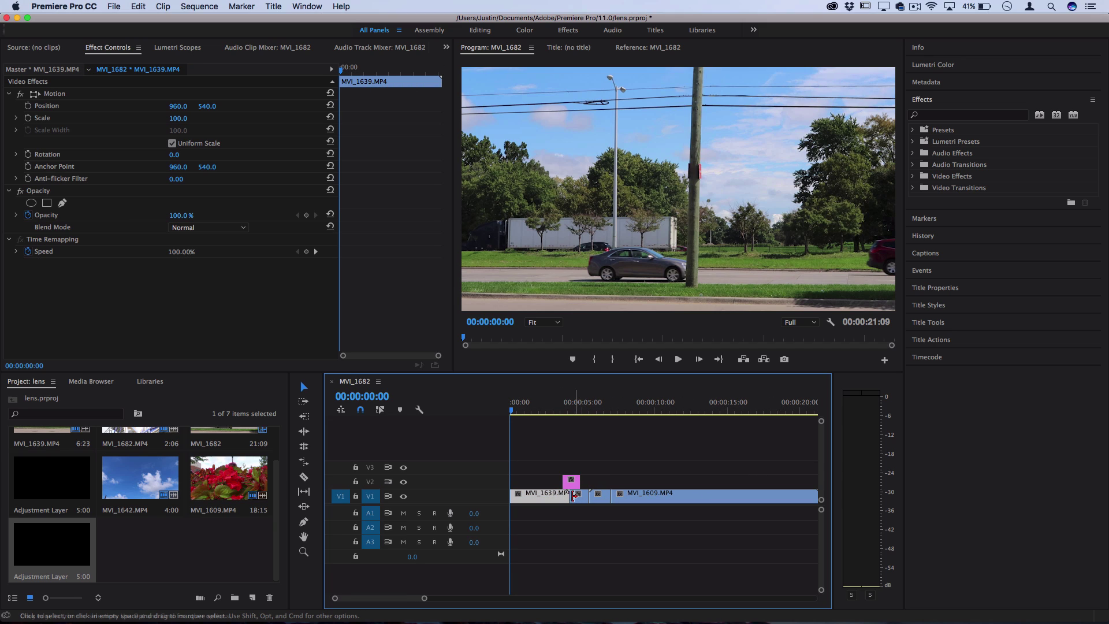
pyautogui.scroll(6, 589, 478)
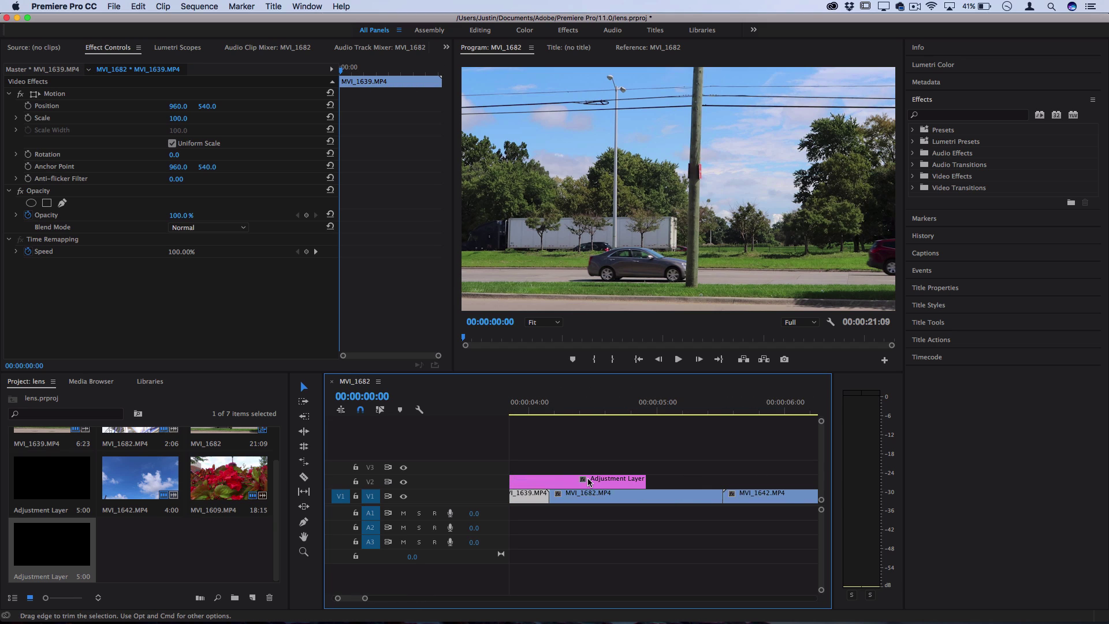
pyautogui.scroll(-2, 584, 483)
pyautogui.moveTo(584, 482); pyautogui.dragTo(591, 484)
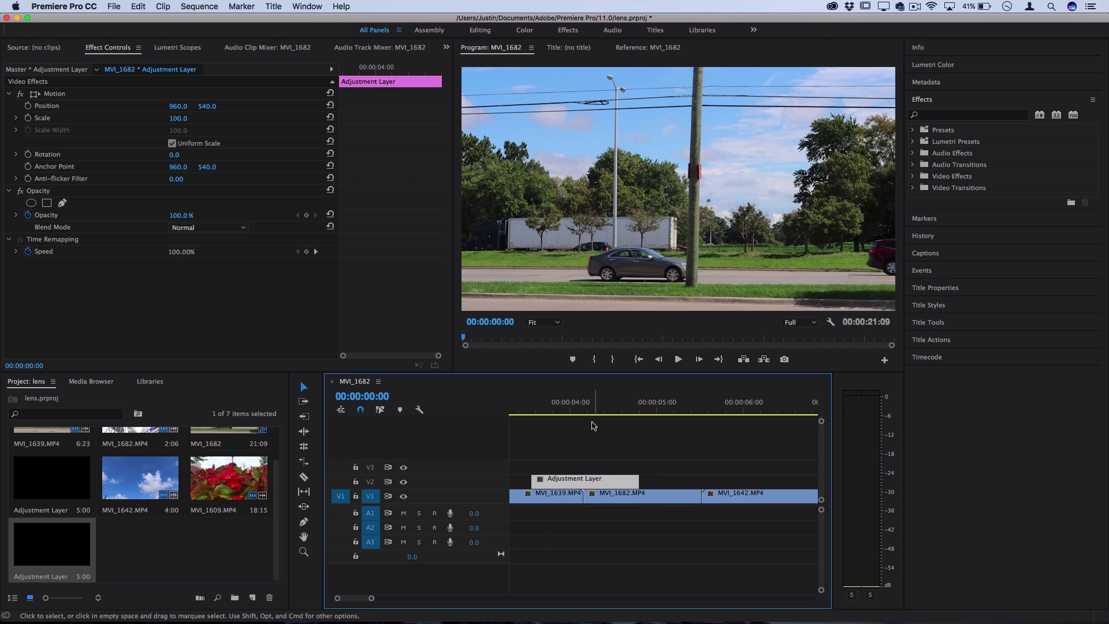
# Step: Park the playhead on the cut at 00:00:04:04 and enable targeting for track V1
pyautogui.scroll(-4, 580, 436)
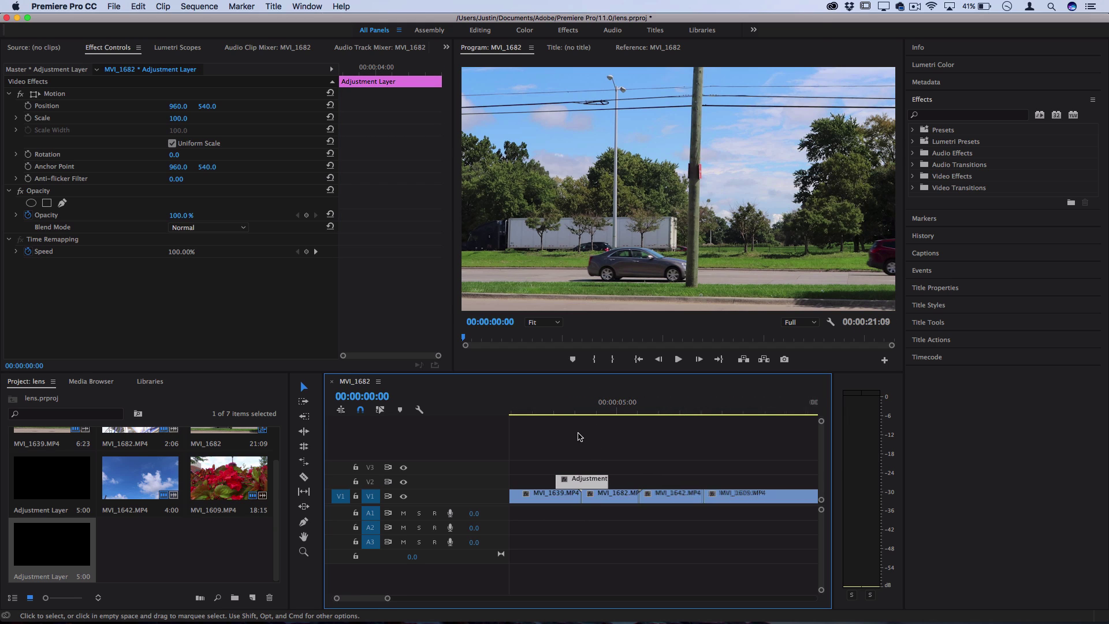
pyautogui.click(581, 413)
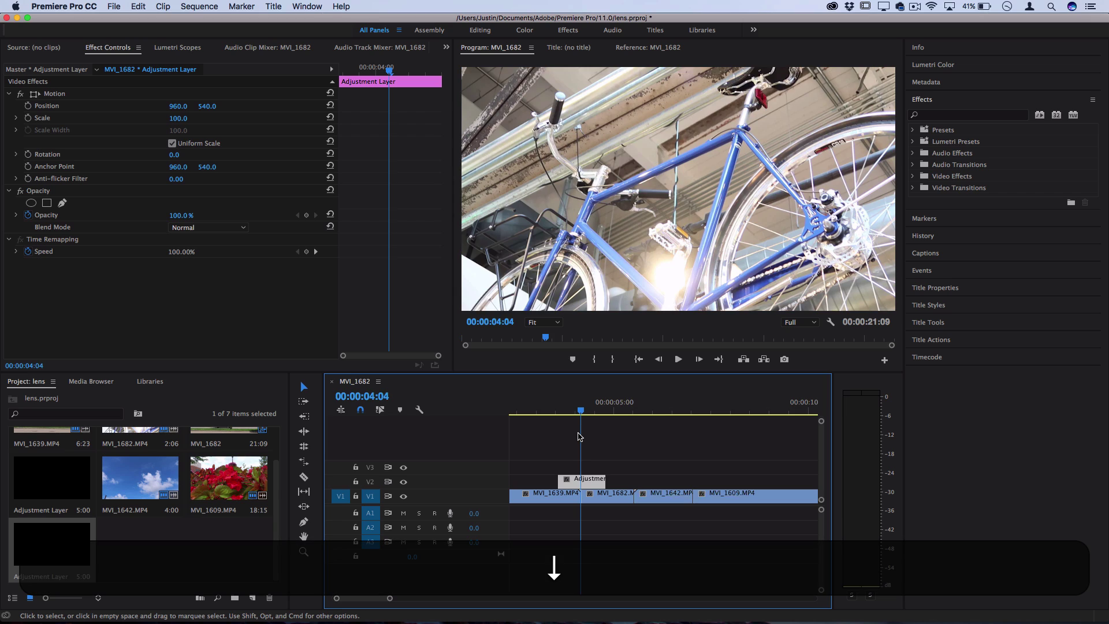
pyautogui.click(371, 496)
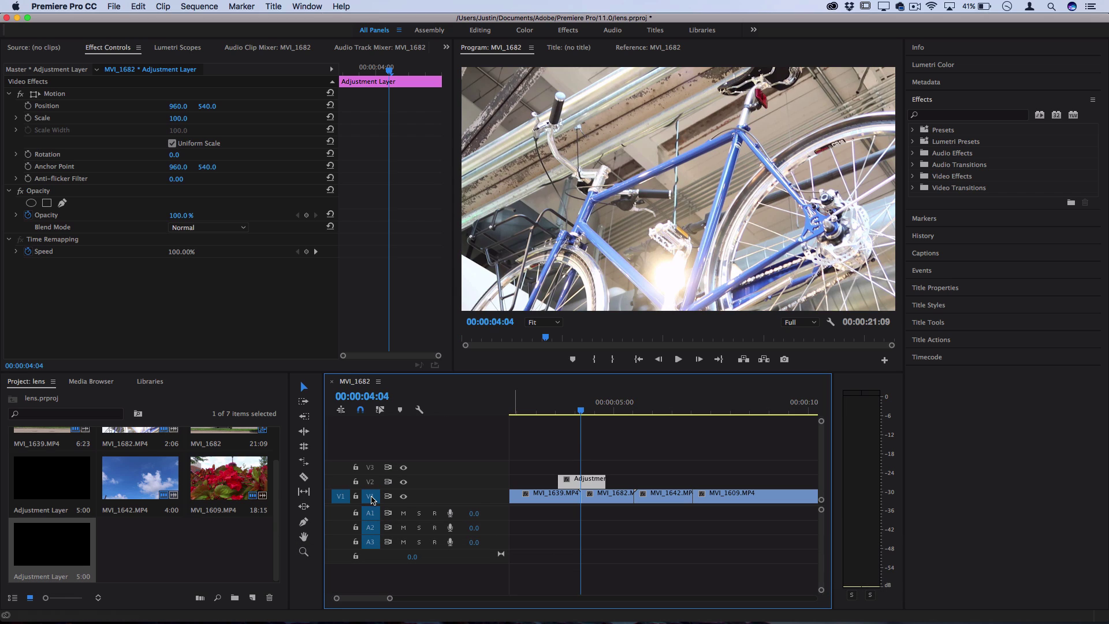
pyautogui.scroll(4, 578, 494)
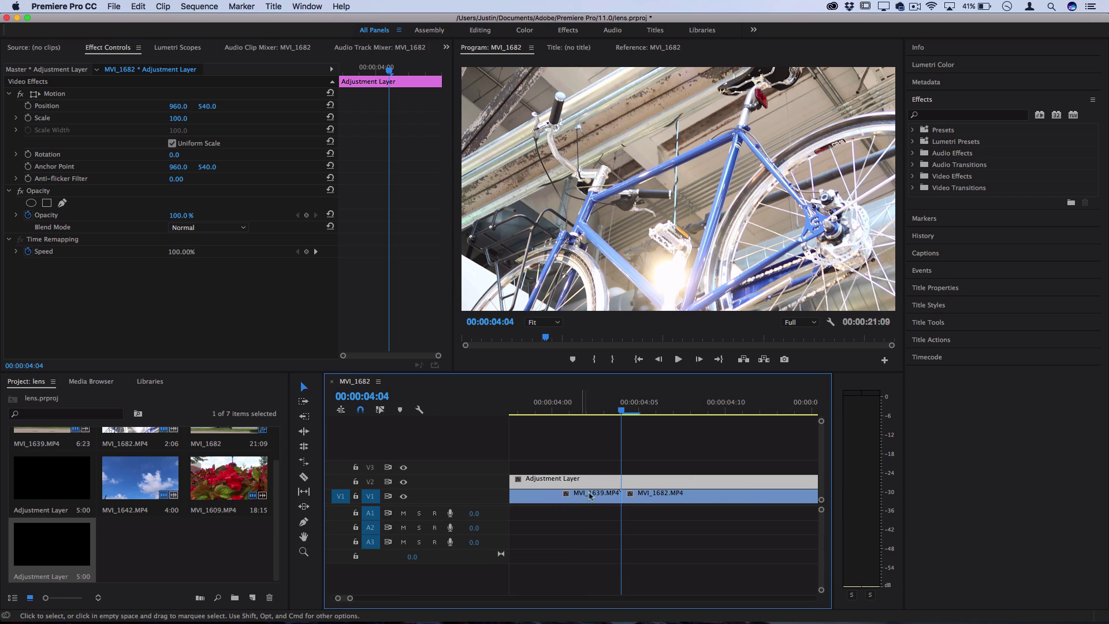
pyautogui.scroll(-2, 578, 493)
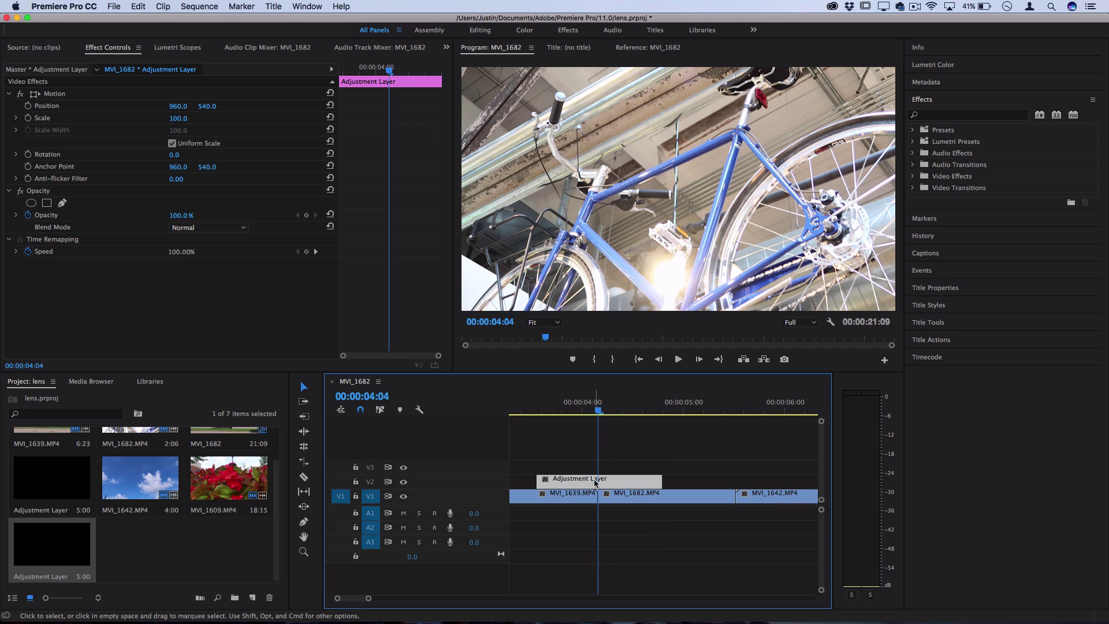
pyautogui.scroll(2, 594, 480)
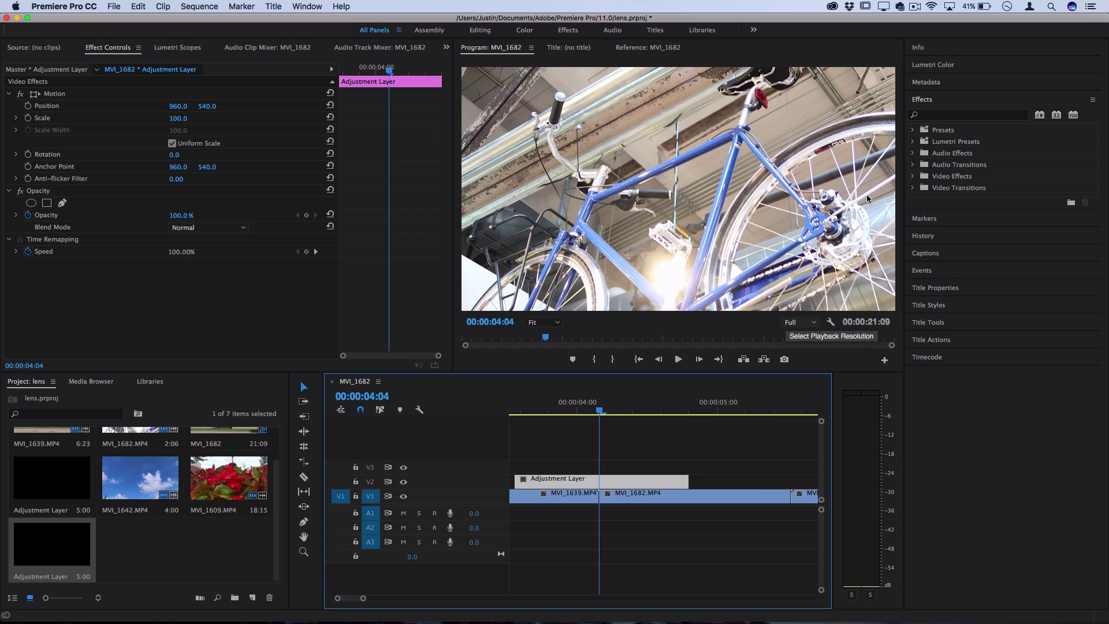
# Step: Apply Video Effects > Distort > Lens Distortion to the V2 Adjustment Layer clip
pyautogui.click(931, 102)
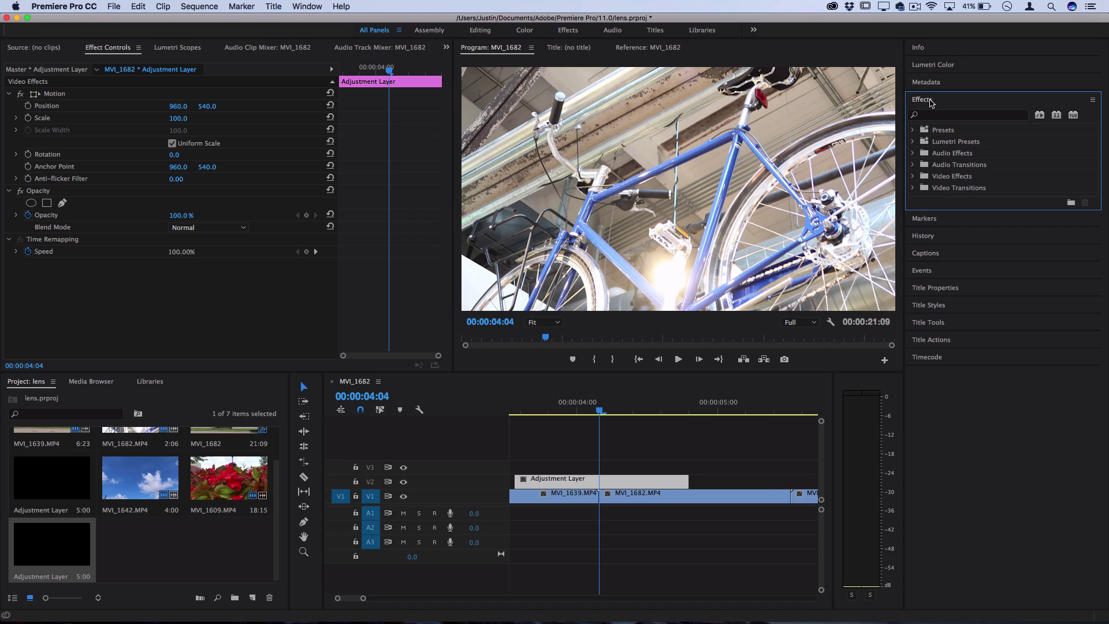
pyautogui.click(913, 177)
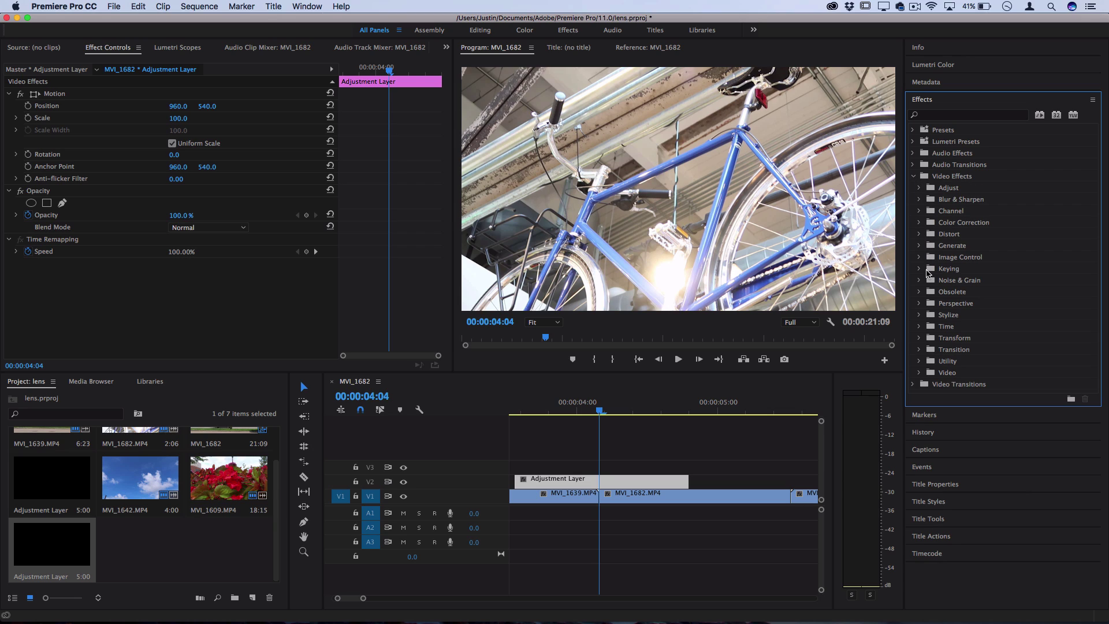
pyautogui.click(919, 234)
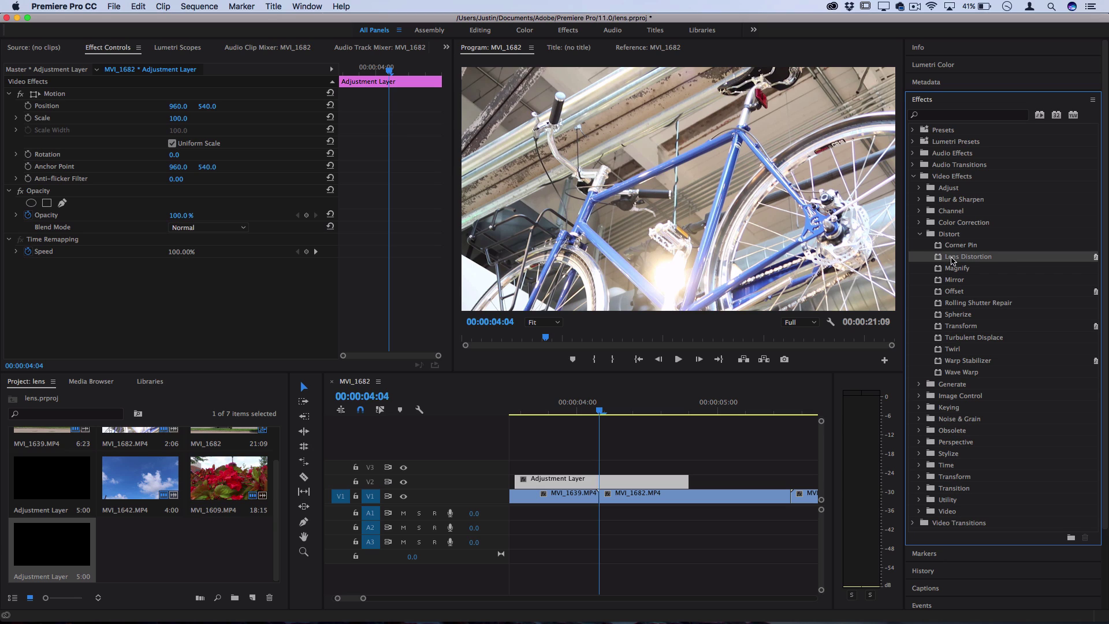
pyautogui.moveTo(986, 260); pyautogui.dragTo(598, 480)
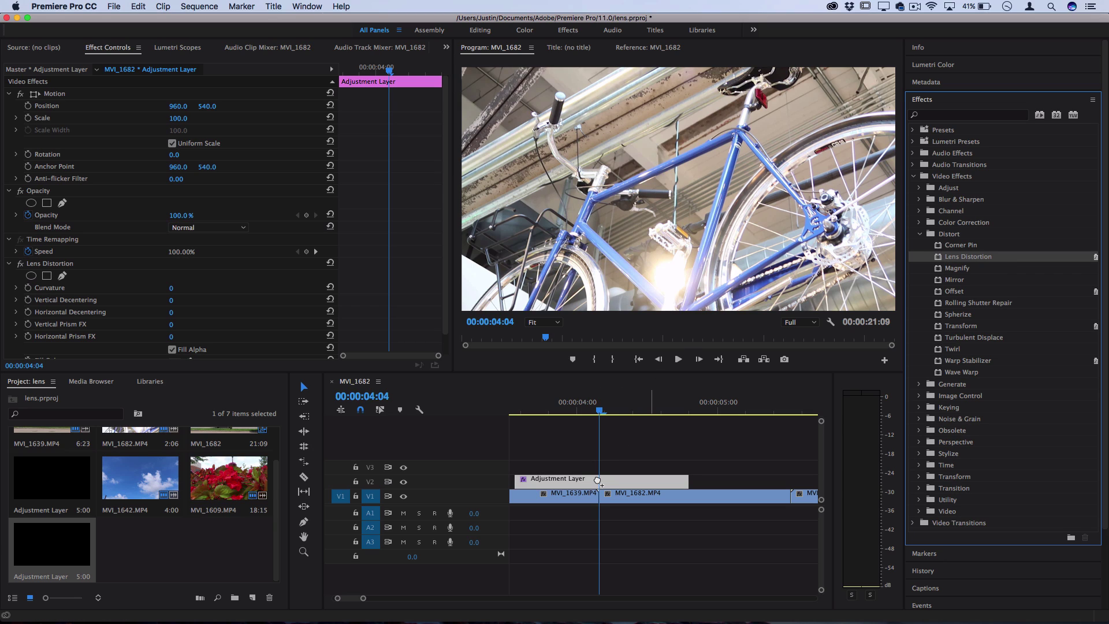
# Step: Scrub Lens Distortion Curvature down to about -50 for a fisheye bulge
pyautogui.scroll(-1, 277, 303)
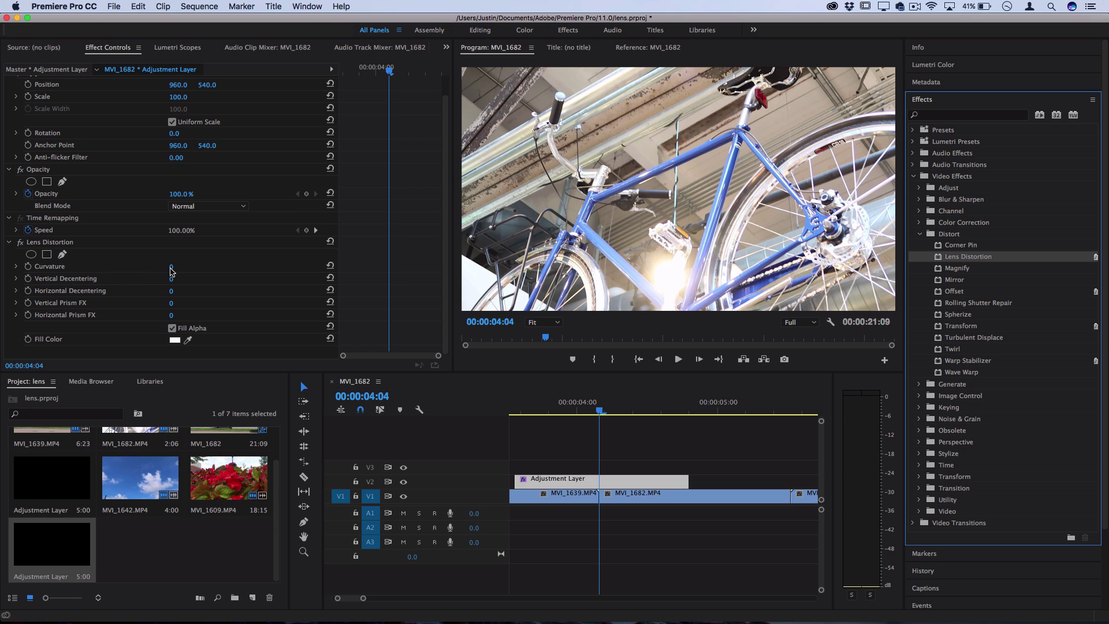
pyautogui.moveTo(171, 269); pyautogui.dragTo(143, 269)
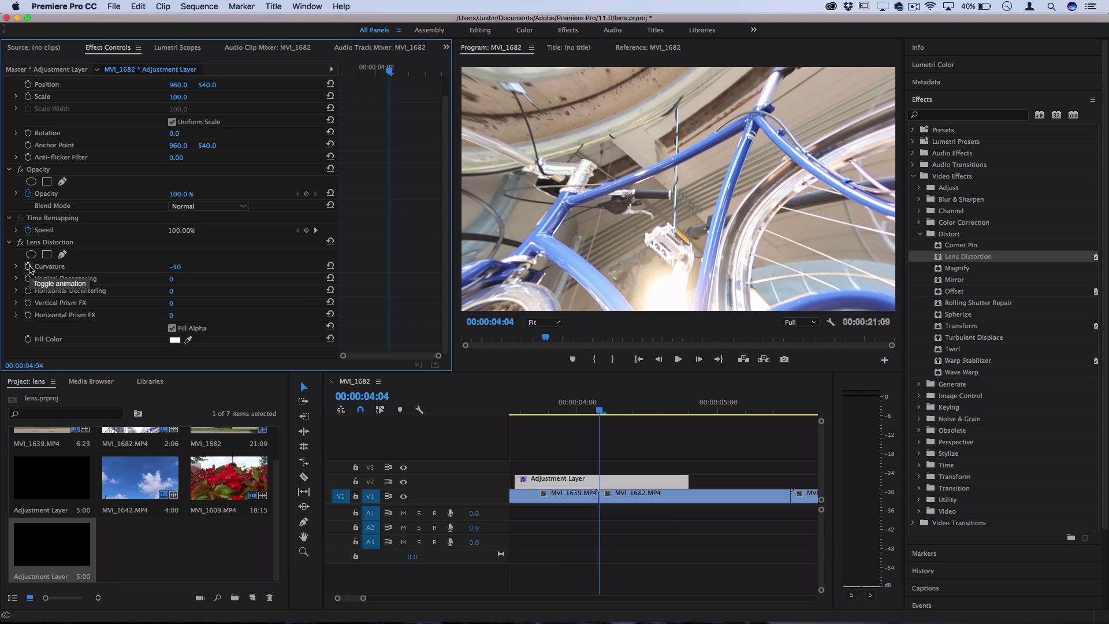
# Step: Keyframe Curvature at 00:00:04:04 and dial it to a strong negative bulge of -74
pyautogui.click(27, 266)
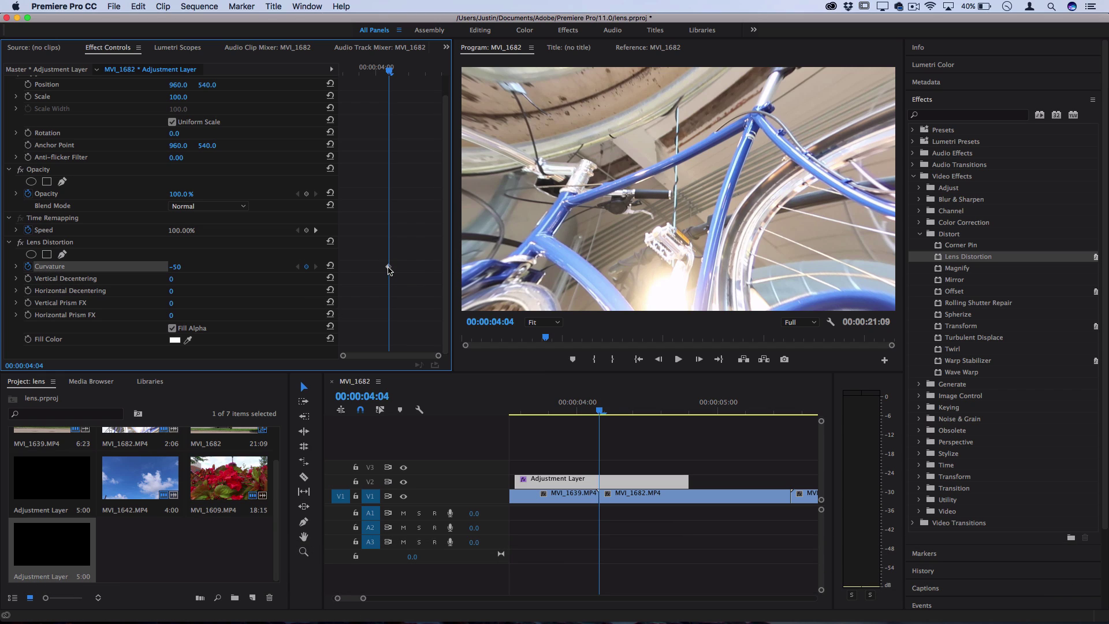
pyautogui.click(329, 266)
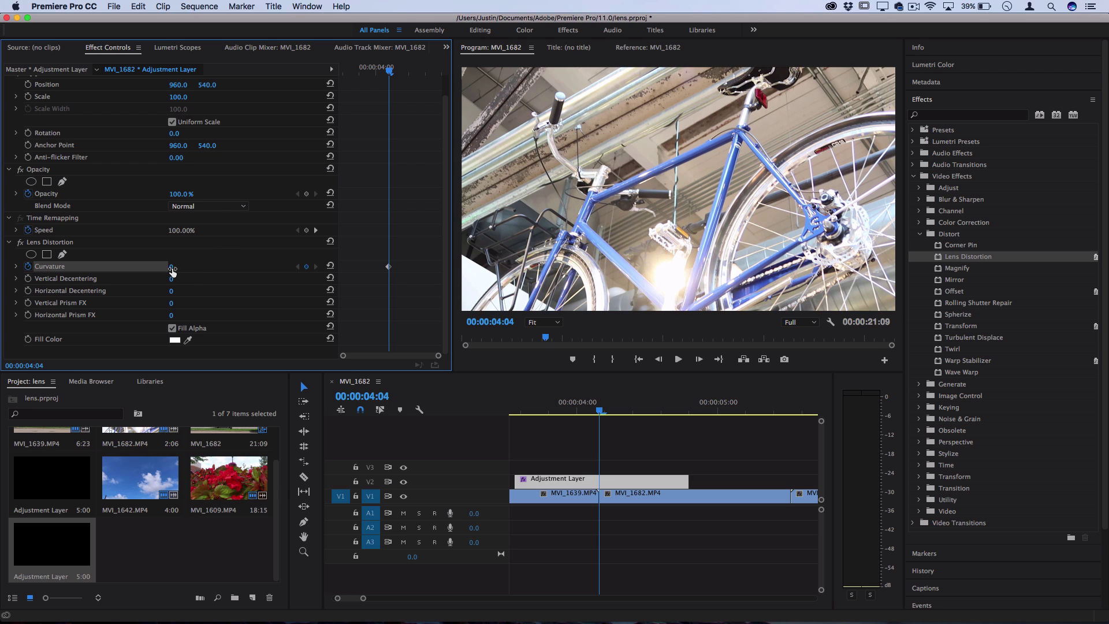
pyautogui.moveTo(172, 270); pyautogui.dragTo(138, 271)
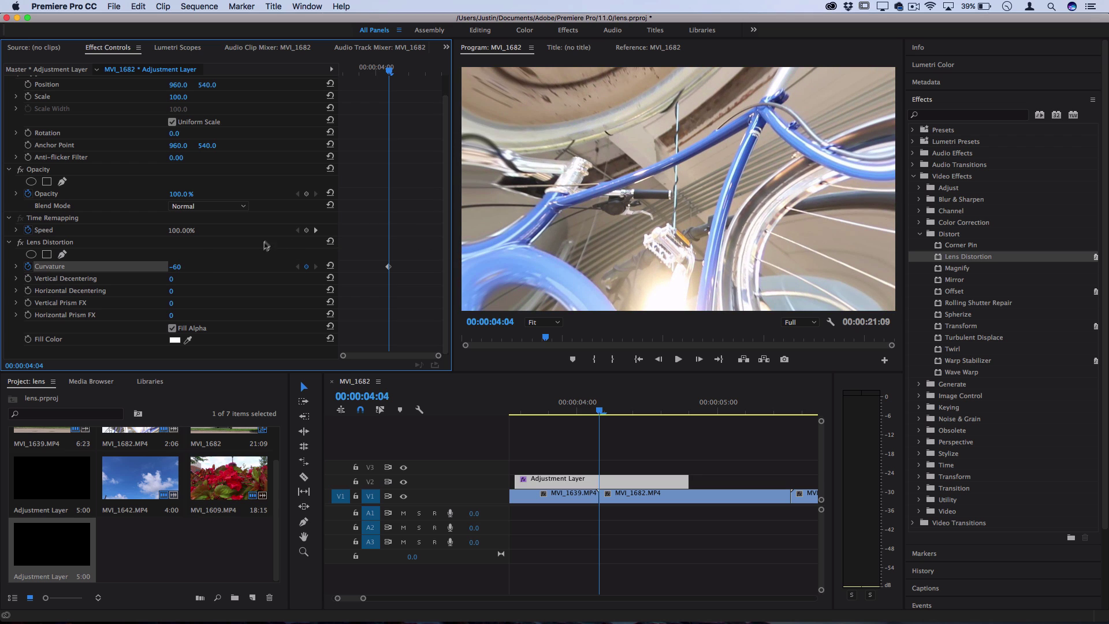
pyautogui.moveTo(175, 271); pyautogui.dragTo(243, 271)
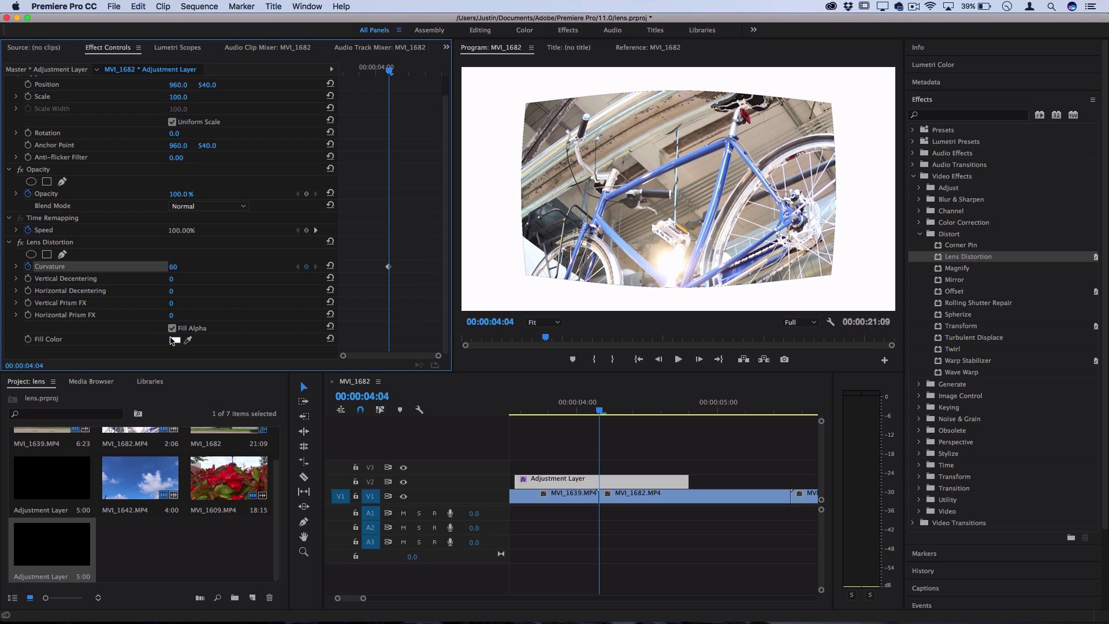
pyautogui.moveTo(173, 266); pyautogui.dragTo(96, 267)
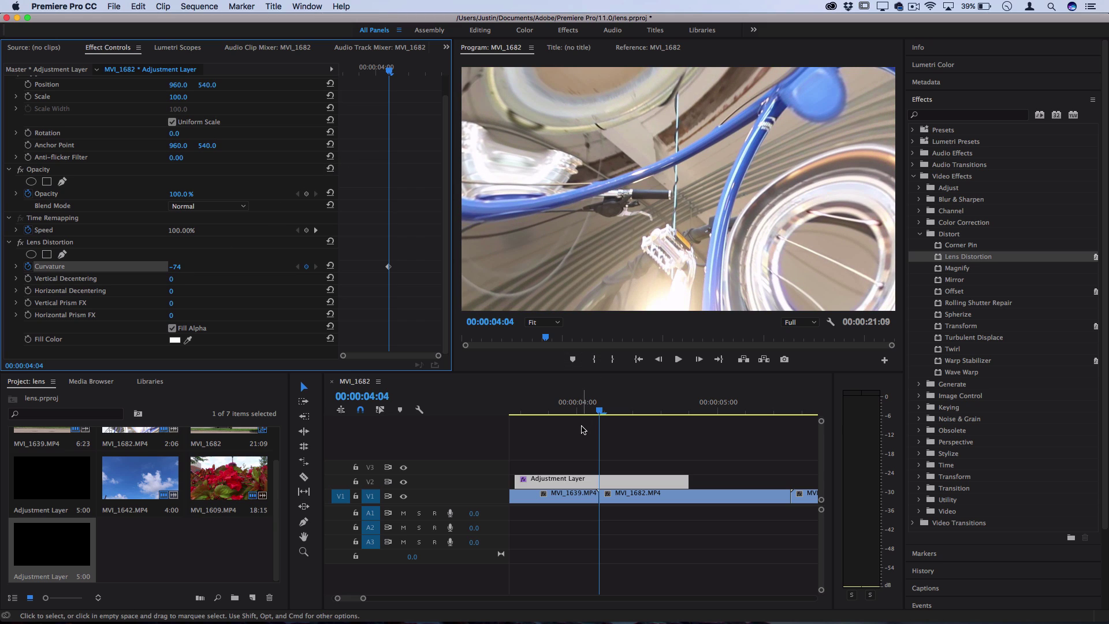
# Step: Add a starting Curvature keyframe of 0 at 00:00:03:24
pyautogui.press('Left')
pyautogui.press('Left')
pyautogui.press('Left')
pyautogui.press('Left')
pyautogui.press('Left')
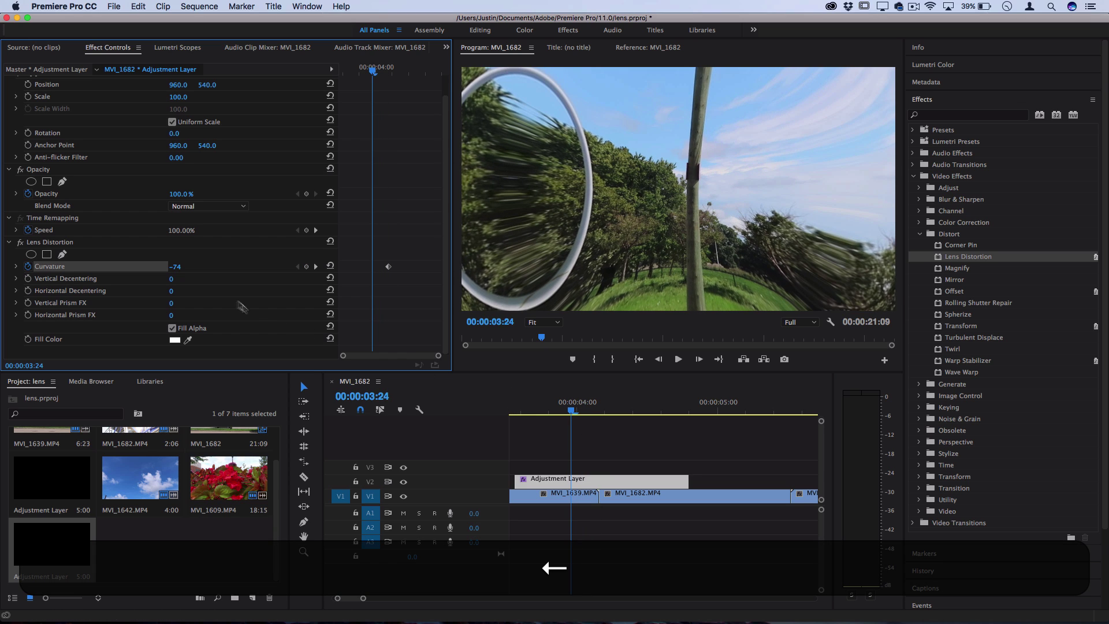
pyautogui.click(175, 267)
pyautogui.write('0')
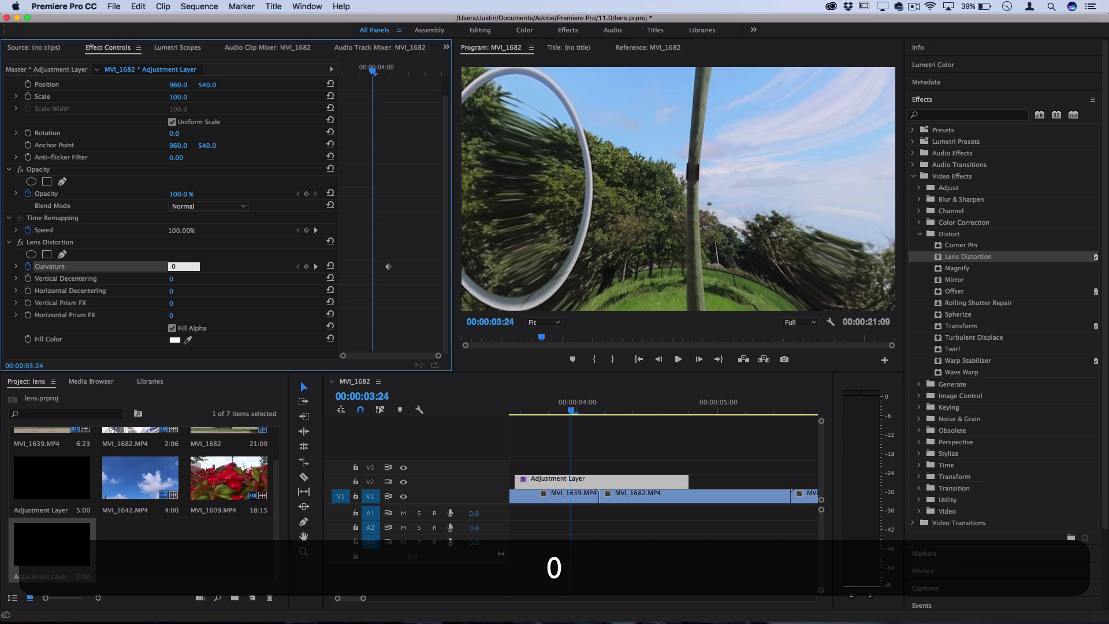
pyautogui.press('Return')
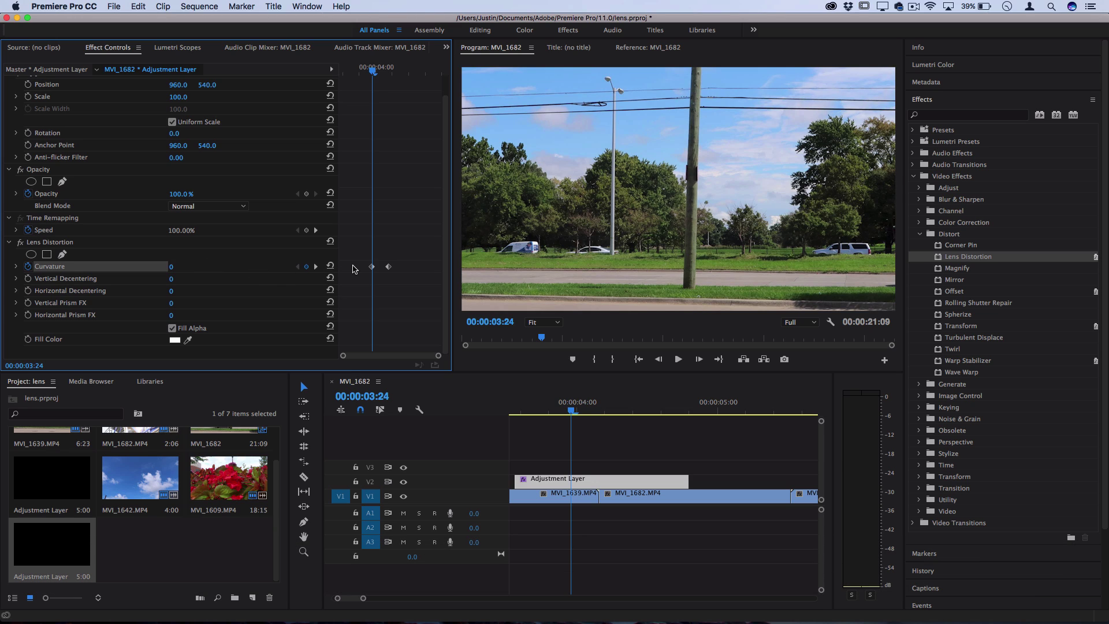
# Step: Add an ending Curvature keyframe of 0 at 00:00:04:09 and preview the transition
pyautogui.press('Right')
pyautogui.press('Right')
pyautogui.press('Right')
pyautogui.press('Right')
pyautogui.press('Right')
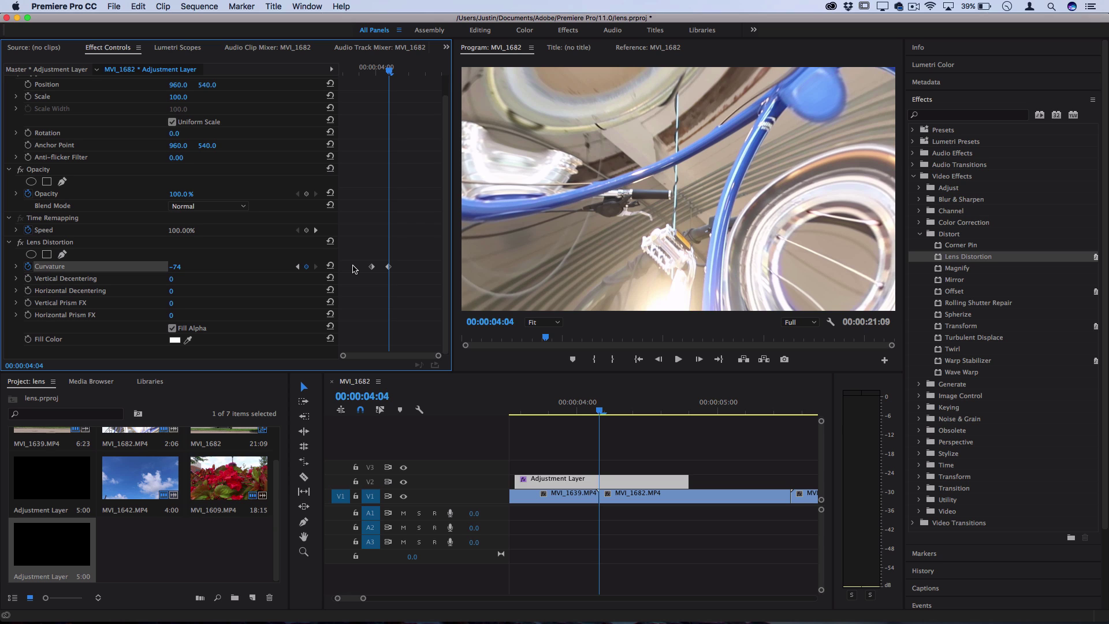
pyautogui.press('Right')
pyautogui.press('Right')
pyautogui.press('Right')
pyautogui.press('Right')
pyautogui.press('Right')
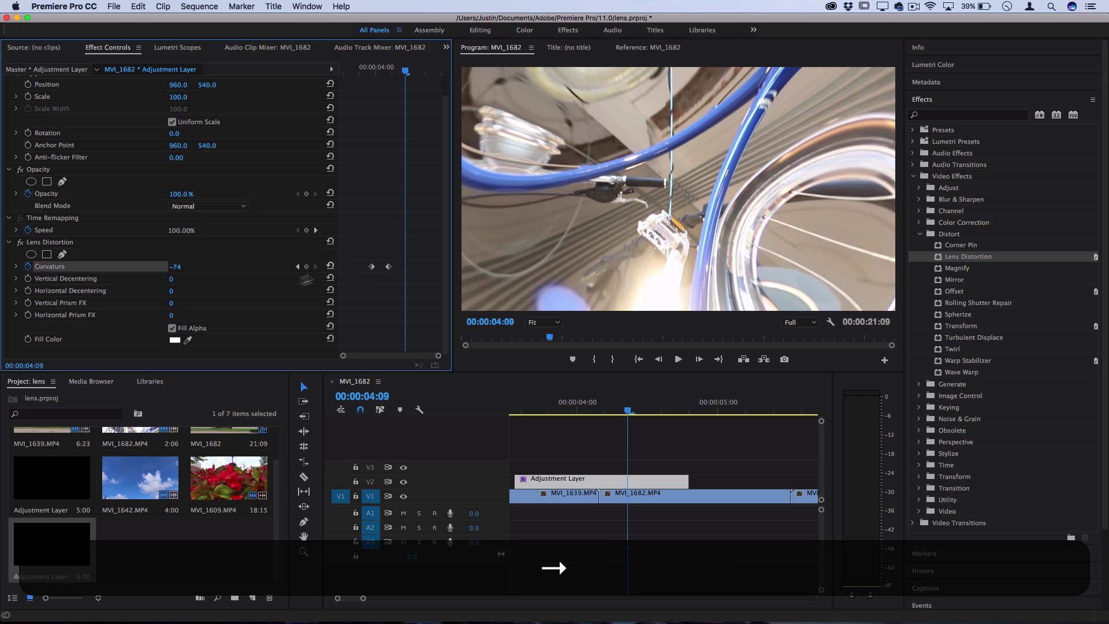
pyautogui.click(178, 267)
pyautogui.write('0')
pyautogui.press('Return')
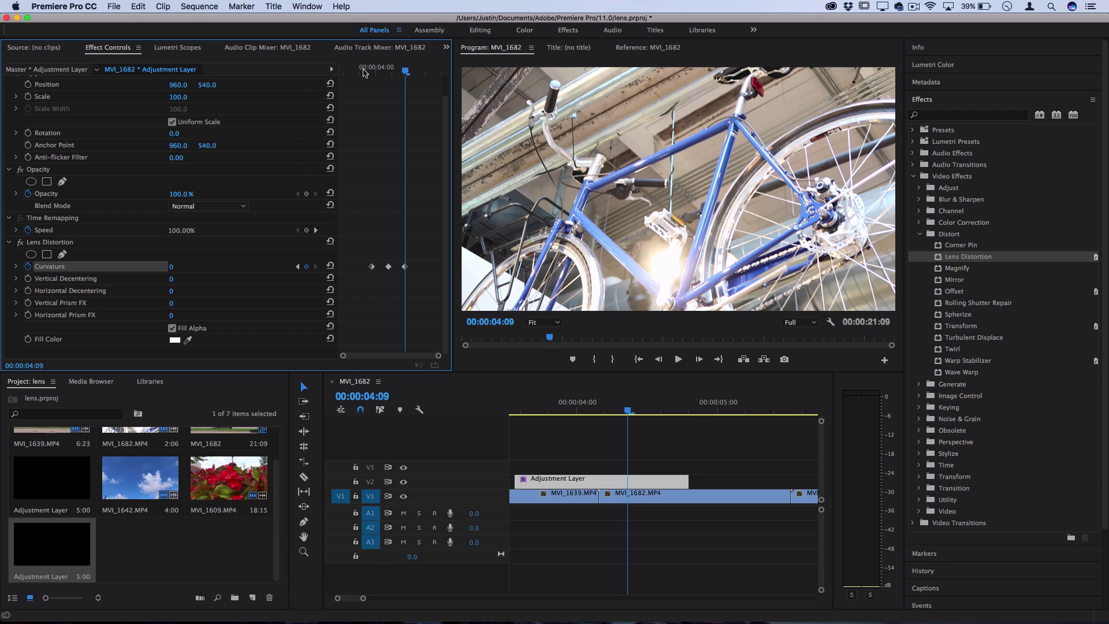
pyautogui.press('space')
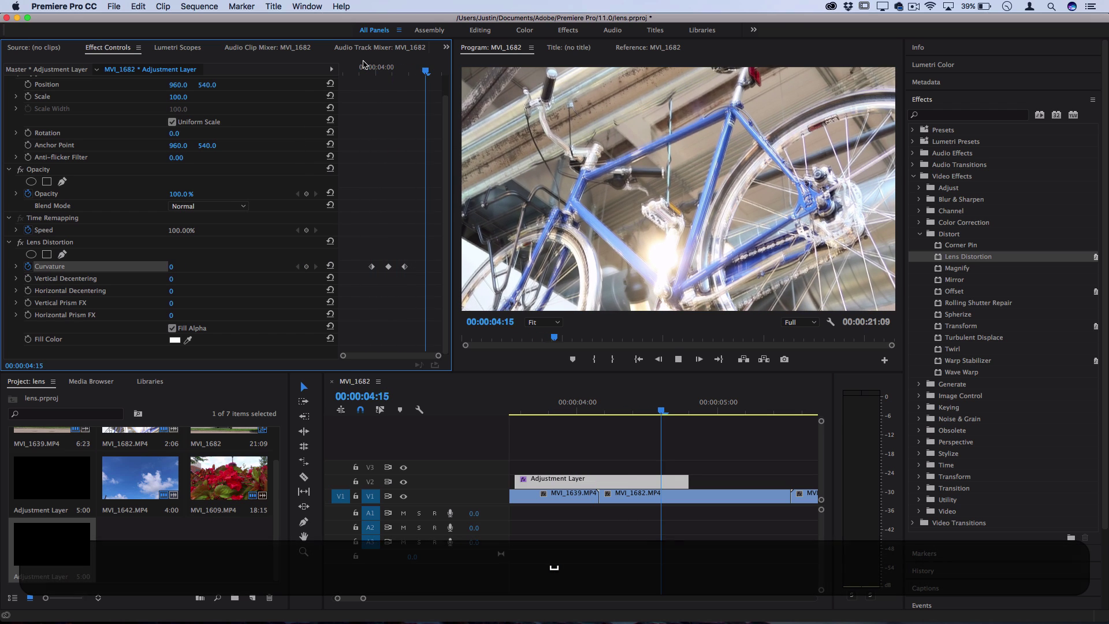
pyautogui.click(389, 67)
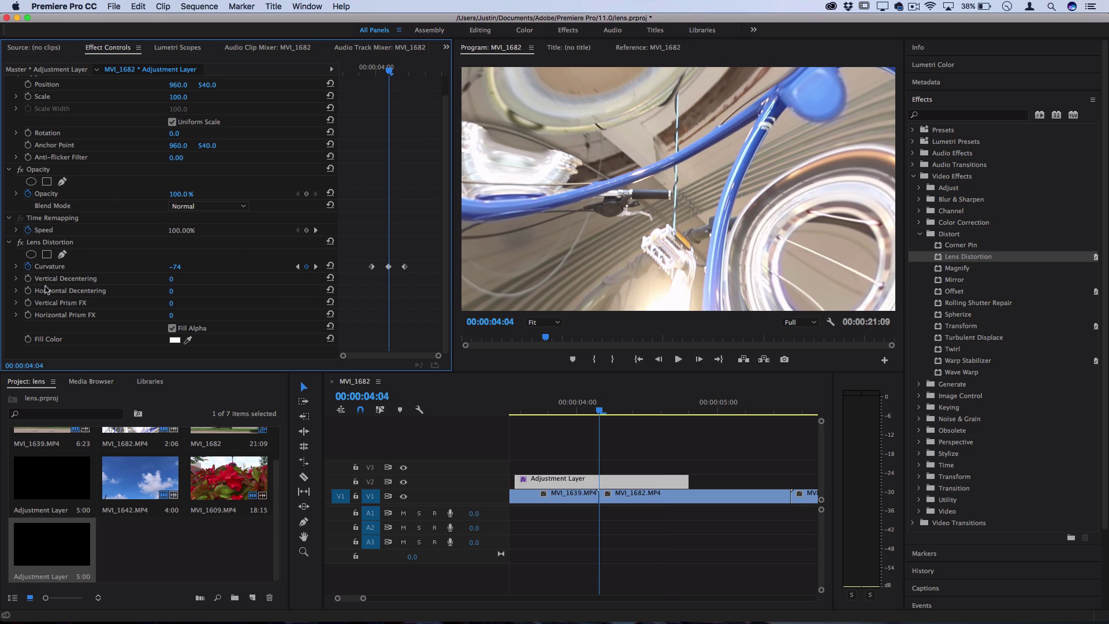
# Step: Set Vertical Decentering to 22 and keyframe it at 00:00:04:04
pyautogui.click(171, 278)
pyautogui.write('21')
pyautogui.press('Return')
pyautogui.moveTo(172, 278)
pyautogui.mouseDown()
pyautogui.moveTo(151, 278)
pyautogui.moveTo(184, 279)
pyautogui.mouseUp()
pyautogui.click(28, 279)
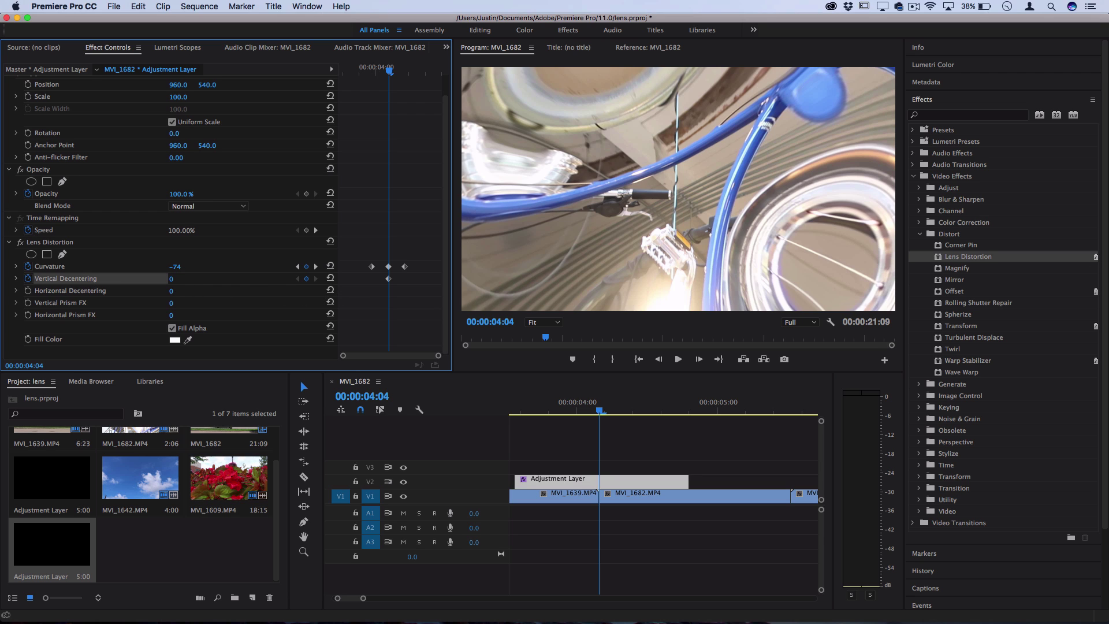
# Step: Add Vertical Decentering keyframes of 0 at 00:00:03:24 and 00:00:04:09, then review the transition
pyautogui.click(298, 267)
pyautogui.press('Return')
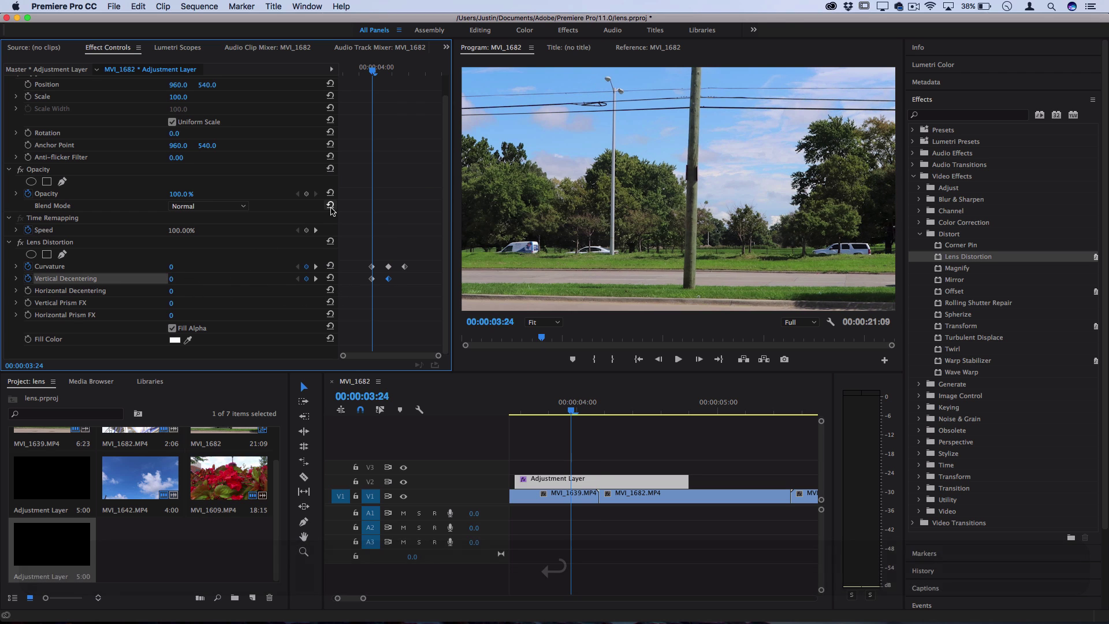
pyautogui.press('Right')
pyautogui.press('Right')
pyautogui.press('Right')
pyautogui.press('Right')
pyautogui.press('Right')
pyautogui.press('Right')
pyautogui.press('Right')
pyautogui.press('Right')
pyautogui.press('Right')
pyautogui.press('Right')
pyautogui.press('Right')
pyautogui.press('Right')
pyautogui.press('Right')
pyautogui.press('Right')
pyautogui.press('Right')
pyautogui.press('Right')
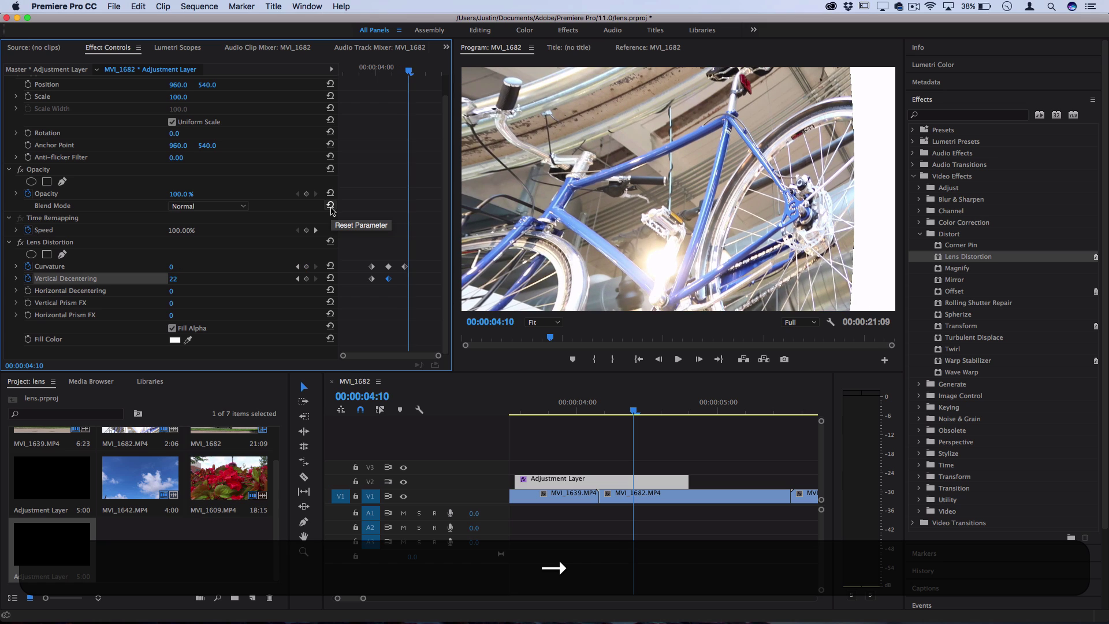
pyautogui.press('Left')
pyautogui.click(183, 278)
pyautogui.write('0')
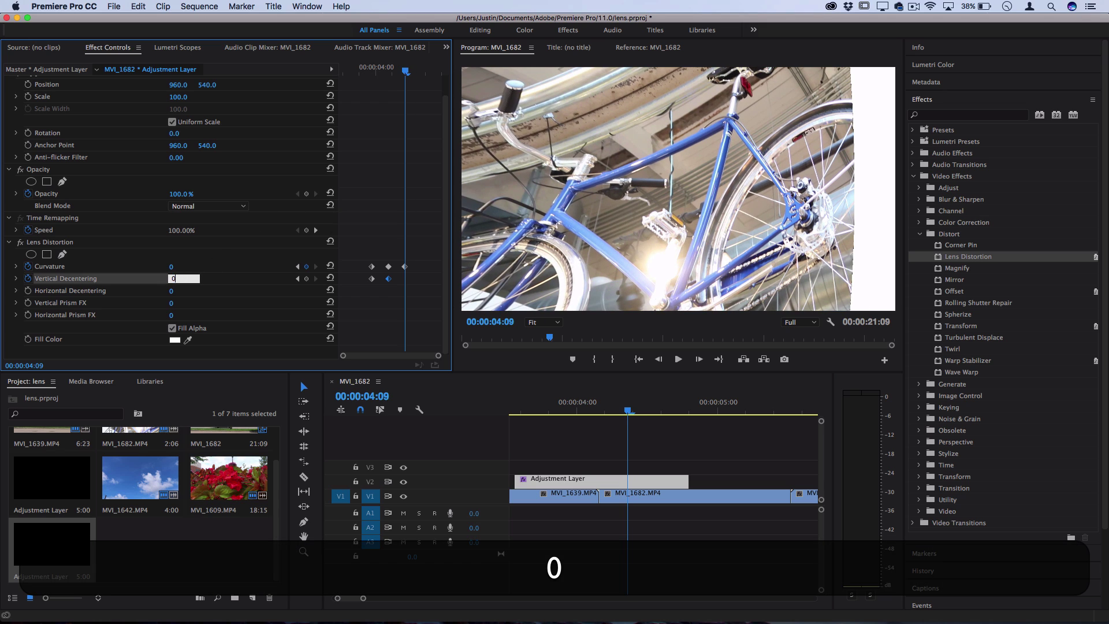
pyautogui.press('Return')
pyautogui.press('Left')
pyautogui.press('Left')
pyautogui.press('Left')
pyautogui.press('Left')
pyautogui.press('Left')
pyautogui.press('Left')
pyautogui.press('Left')
pyautogui.press('Left')
pyautogui.press('Left')
pyautogui.press('Left')
pyautogui.press('Left')
pyautogui.press('Left')
pyautogui.press('Left')
pyautogui.press('Left')
pyautogui.press('Left')
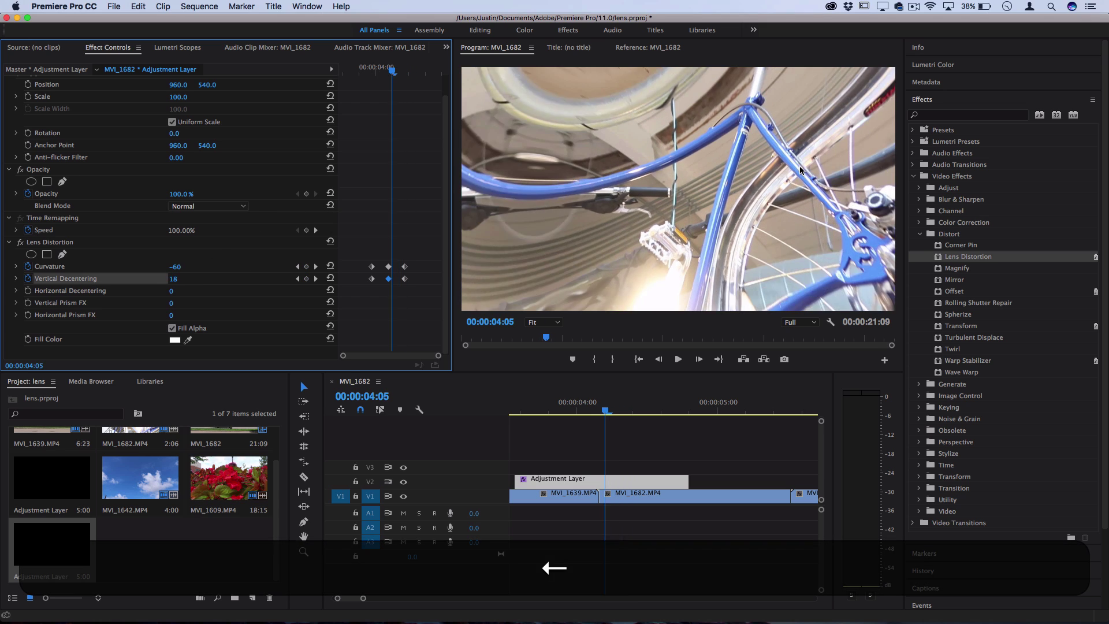
pyautogui.press('Right')
pyautogui.press('Right')
pyautogui.press('Right')
pyautogui.press('Right')
pyautogui.press('Right')
pyautogui.press('Right')
pyautogui.press('Right')
pyautogui.press('Right')
pyautogui.press('Right')
pyautogui.press('Right')
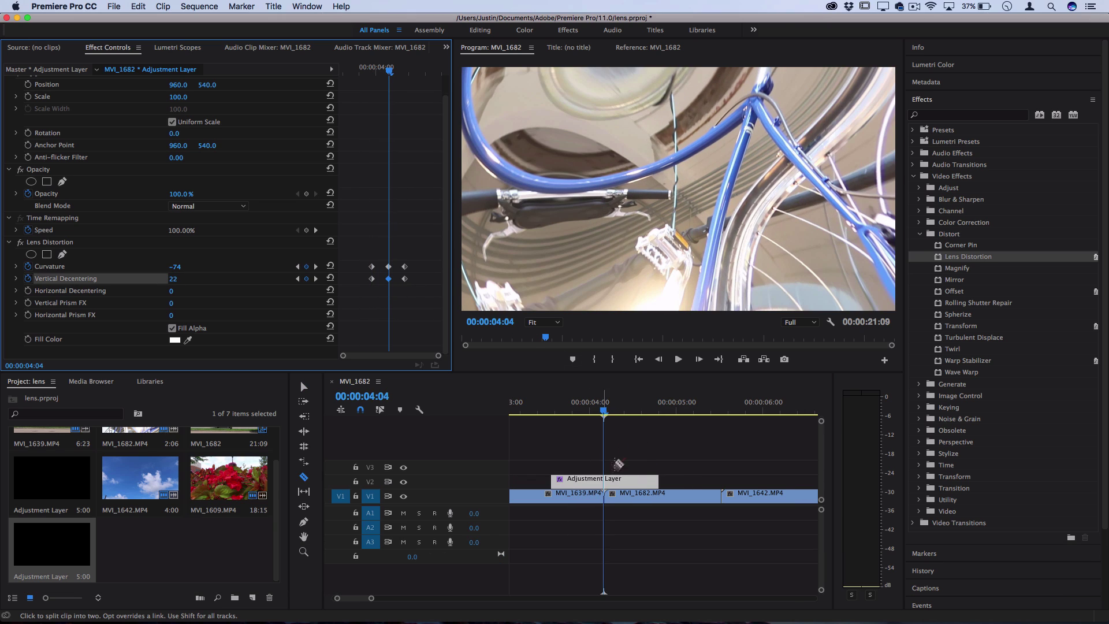
# Step: Split the V2 adjustment layer at 00:00:04:10 and 00:00:03:23, deleting the piece before 03:23
pyautogui.press('Right')
pyautogui.press('Right')
pyautogui.press('Right')
pyautogui.press('Right')
pyautogui.press('Right')
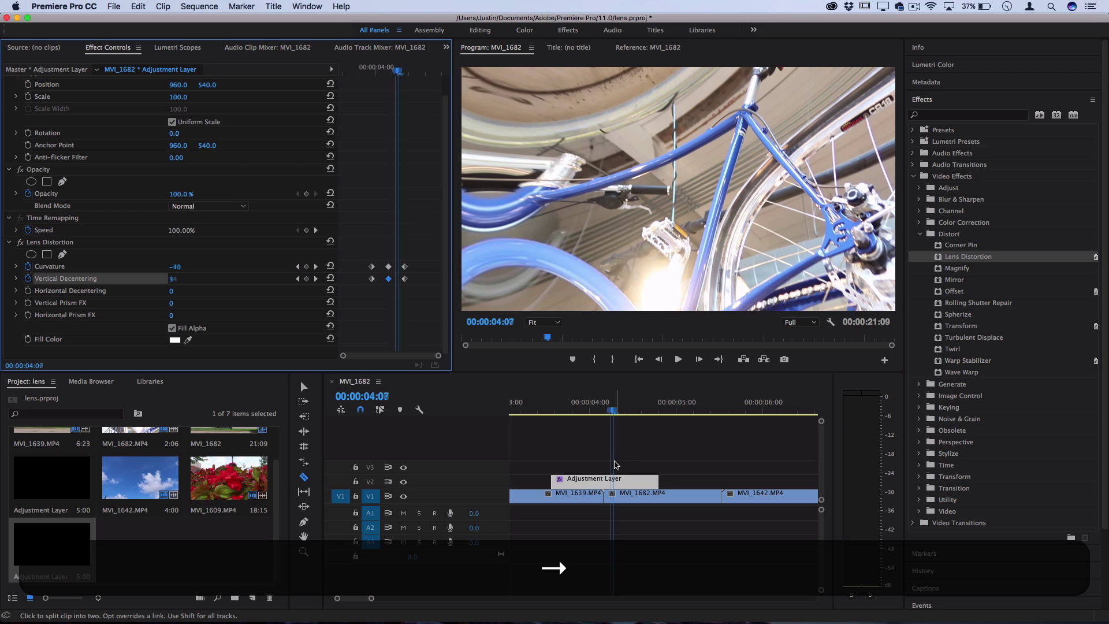
pyautogui.press('Right')
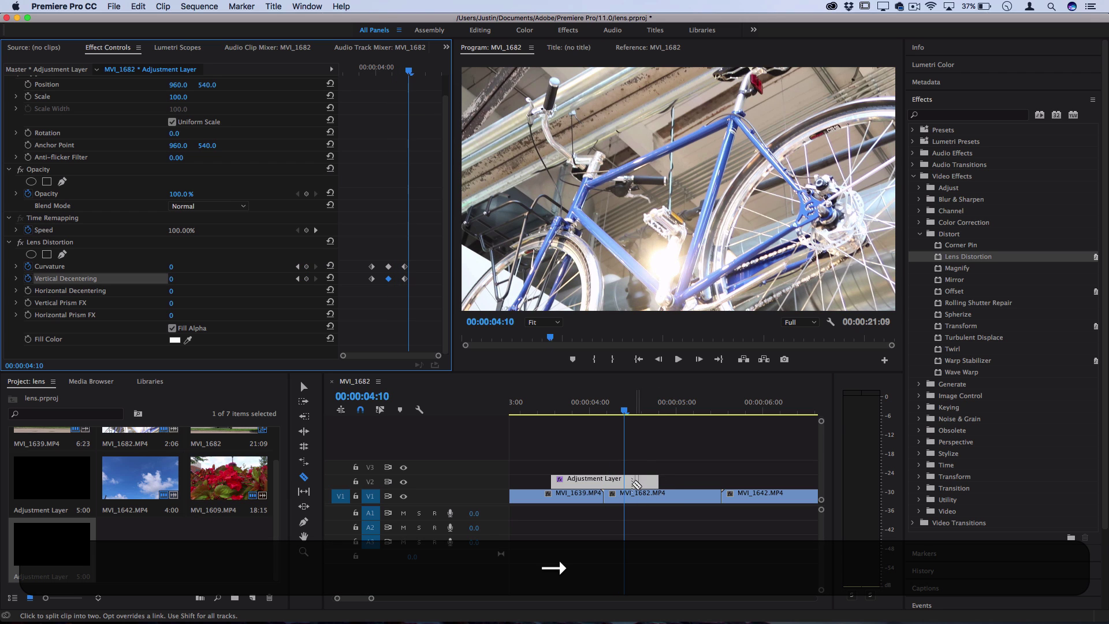
pyautogui.click(625, 481)
pyautogui.press('Left')
pyautogui.press('Left')
pyautogui.press('Left')
pyautogui.press('Left')
pyautogui.press('Left')
pyautogui.press('Left')
pyautogui.press('Left')
pyautogui.press('Left')
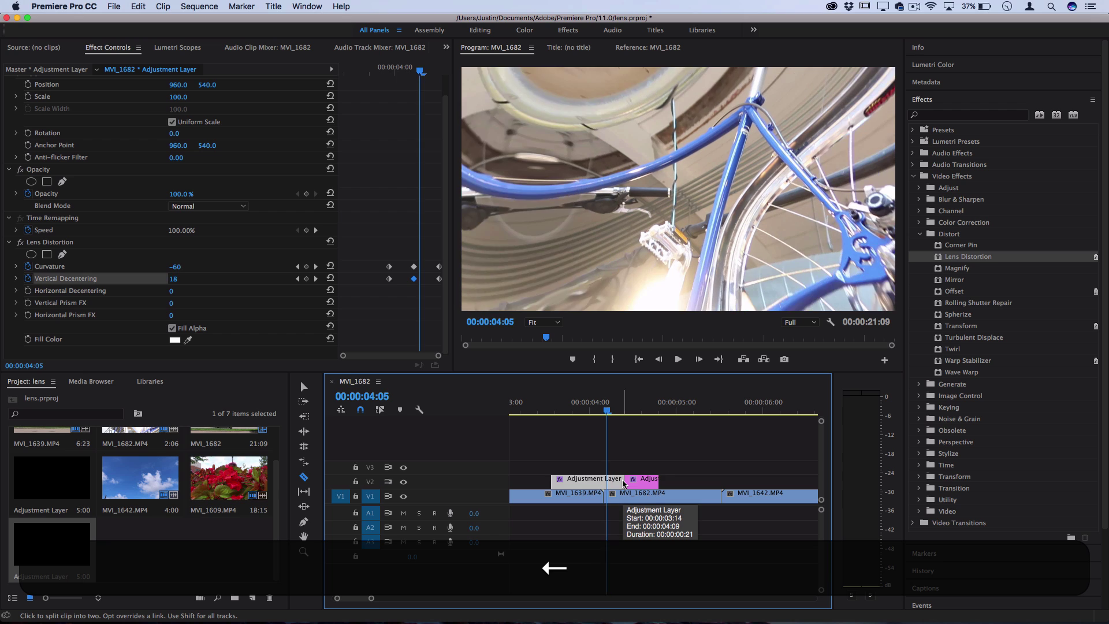
pyautogui.press('Left')
pyautogui.press('Left')
pyautogui.press('Left')
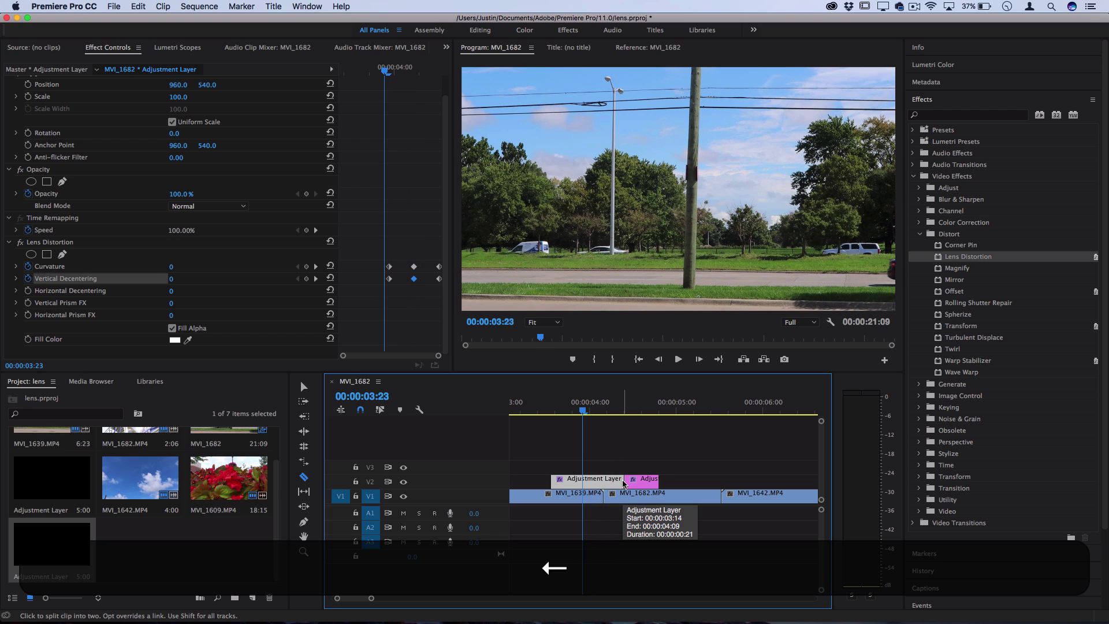
pyautogui.click(583, 481)
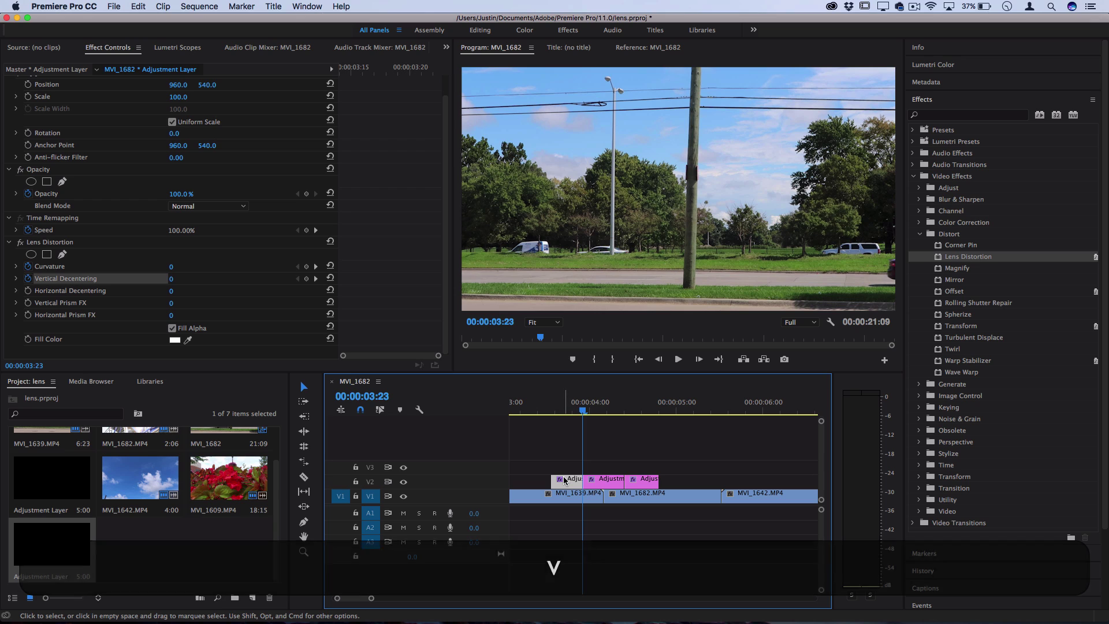
pyautogui.press('BackSpace')
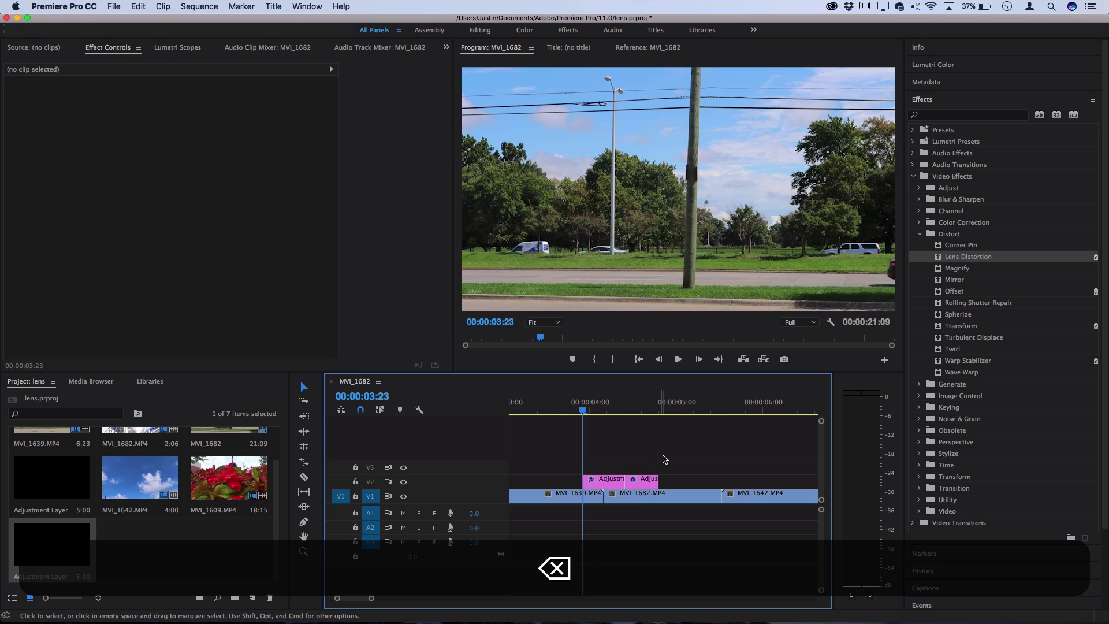
# Step: Delete the trailing adjustment piece and copy the remaining 12-frame adjustment layer
pyautogui.click(640, 479)
pyautogui.press('BackSpace')
pyautogui.click(607, 481)
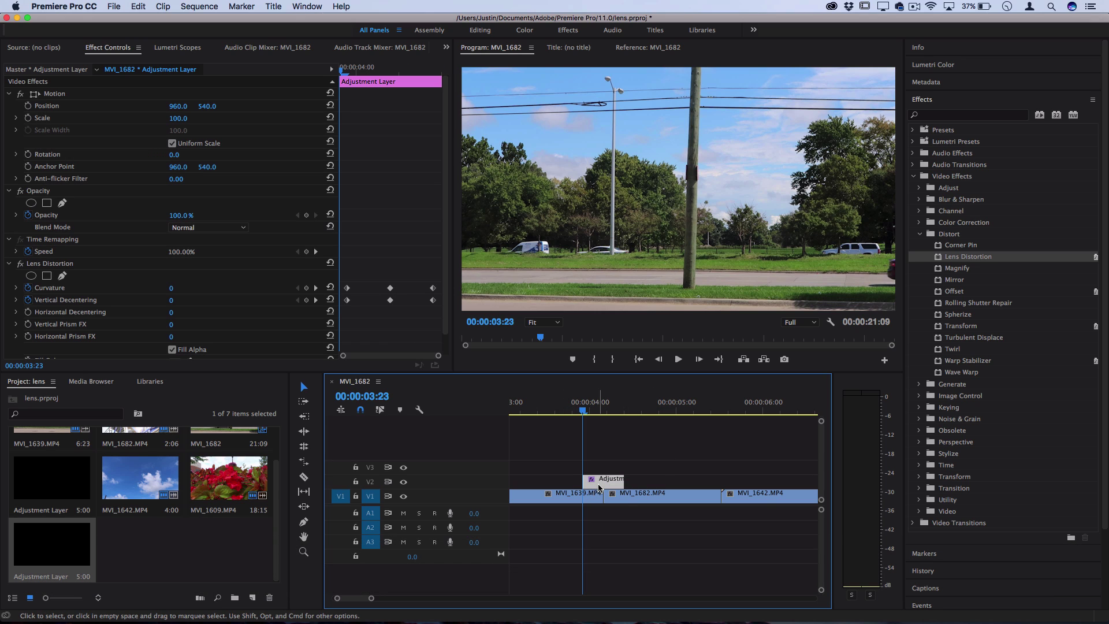
pyautogui.scroll(-3, 601, 485)
pyautogui.scroll(4, 599, 487)
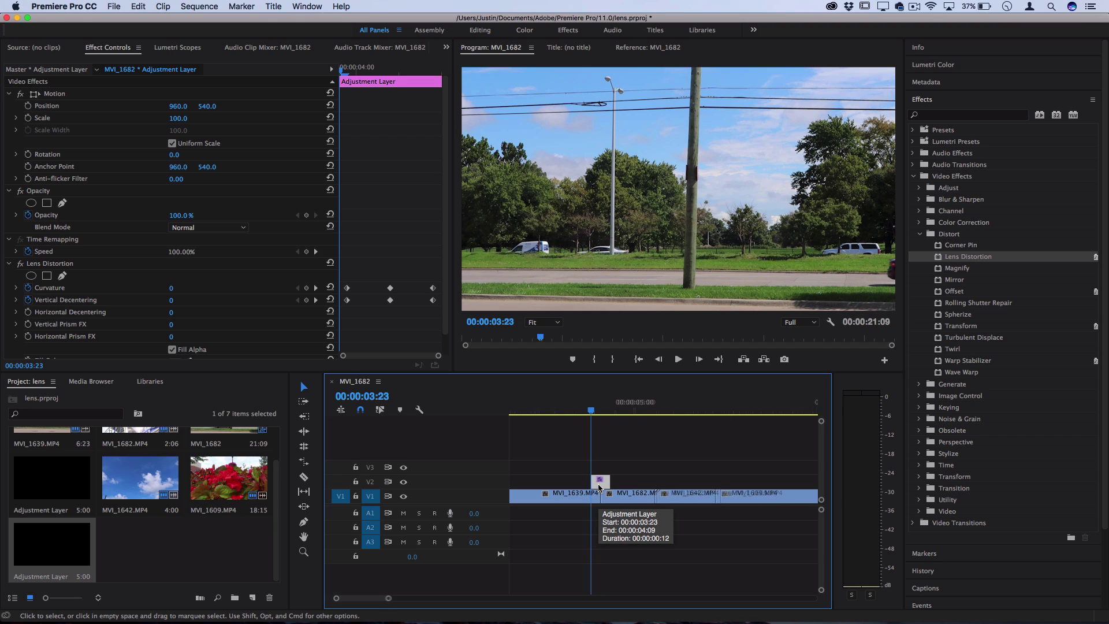
pyautogui.scroll(-1, 727, 491)
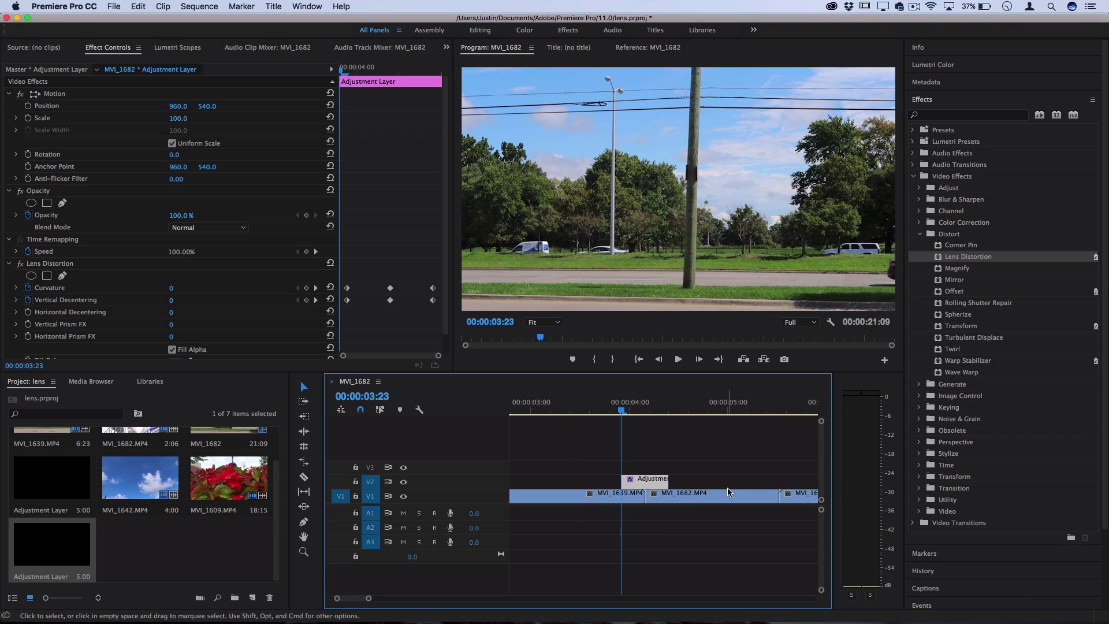
pyautogui.press('super+c')
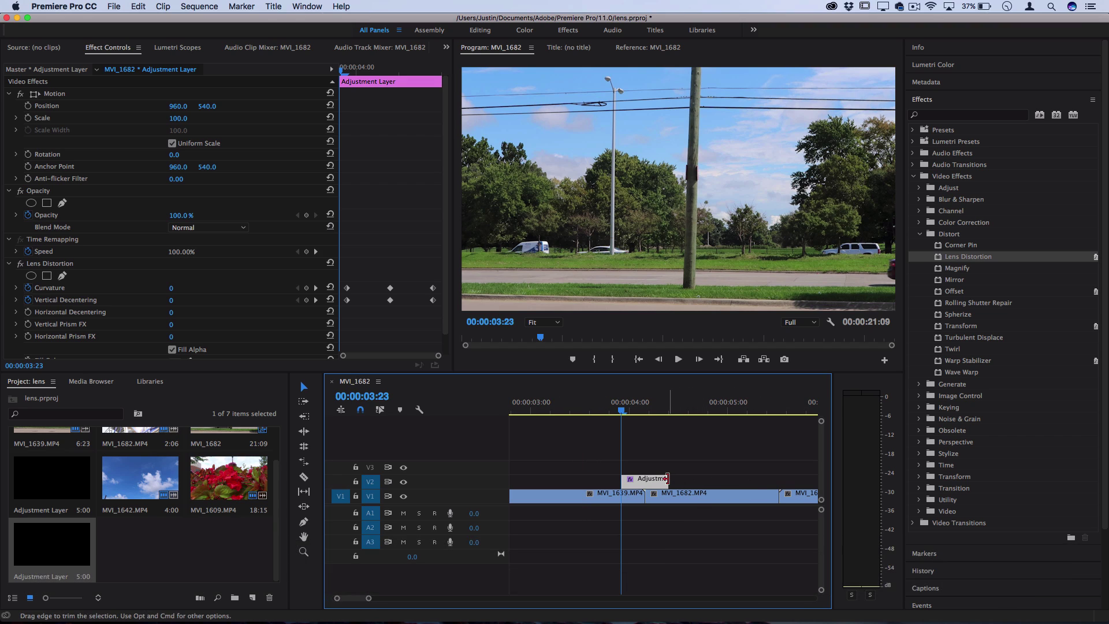
# Step: Alt-drag a duplicate of the adjustment layer onto the next cut near 00:00:05:13
pyautogui.press('alt')
pyautogui.moveTo(655, 481); pyautogui.dragTo(783, 486)
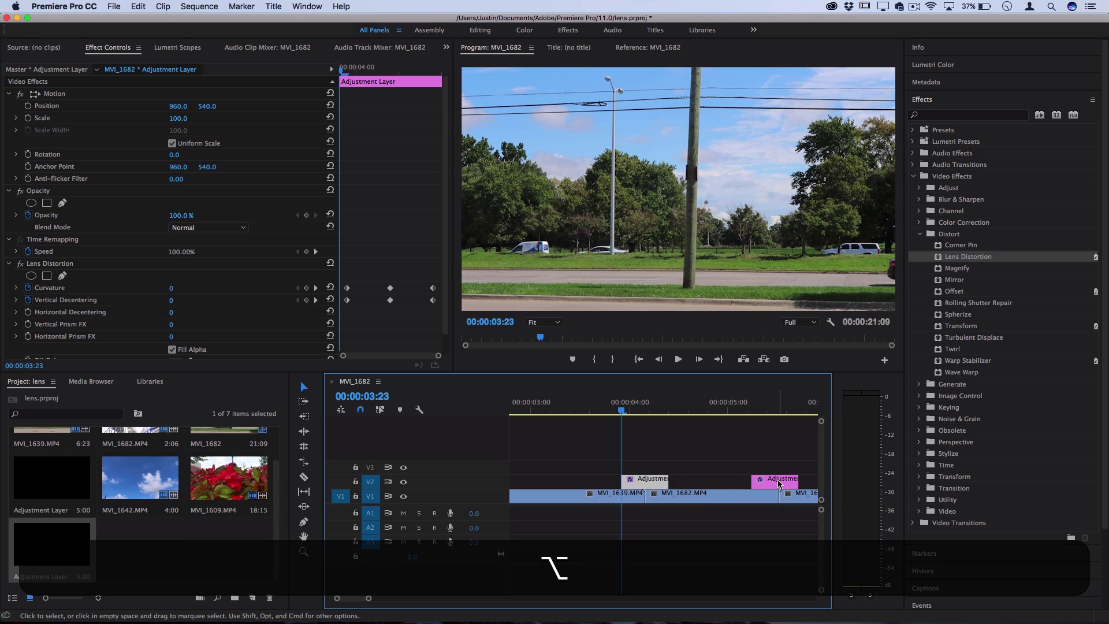
pyautogui.click(780, 413)
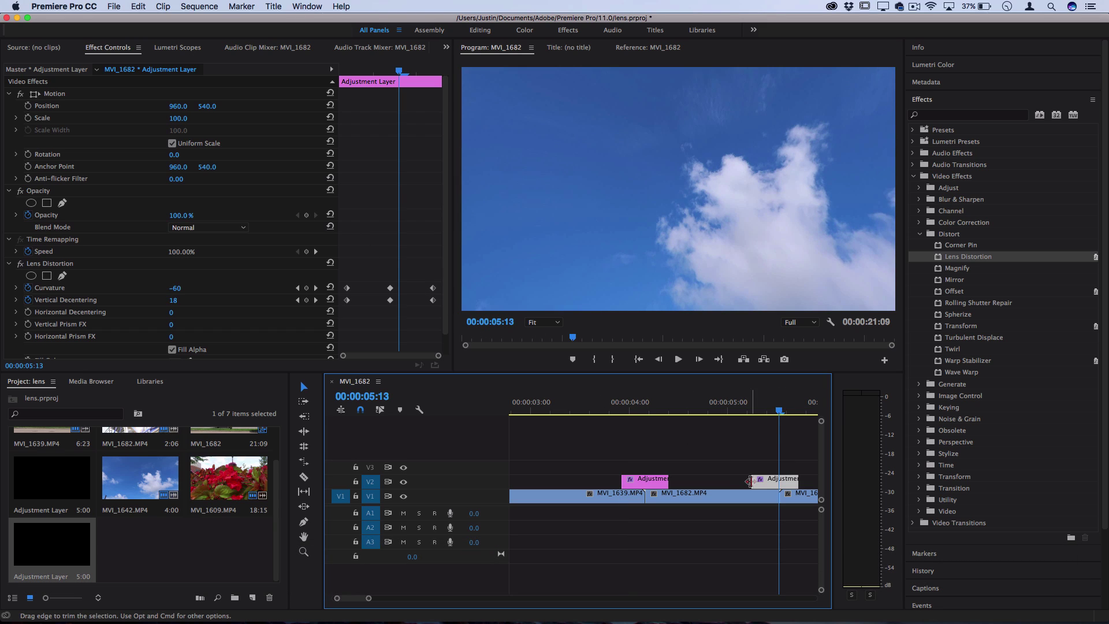
pyautogui.press('\\')
pyautogui.click(542, 411)
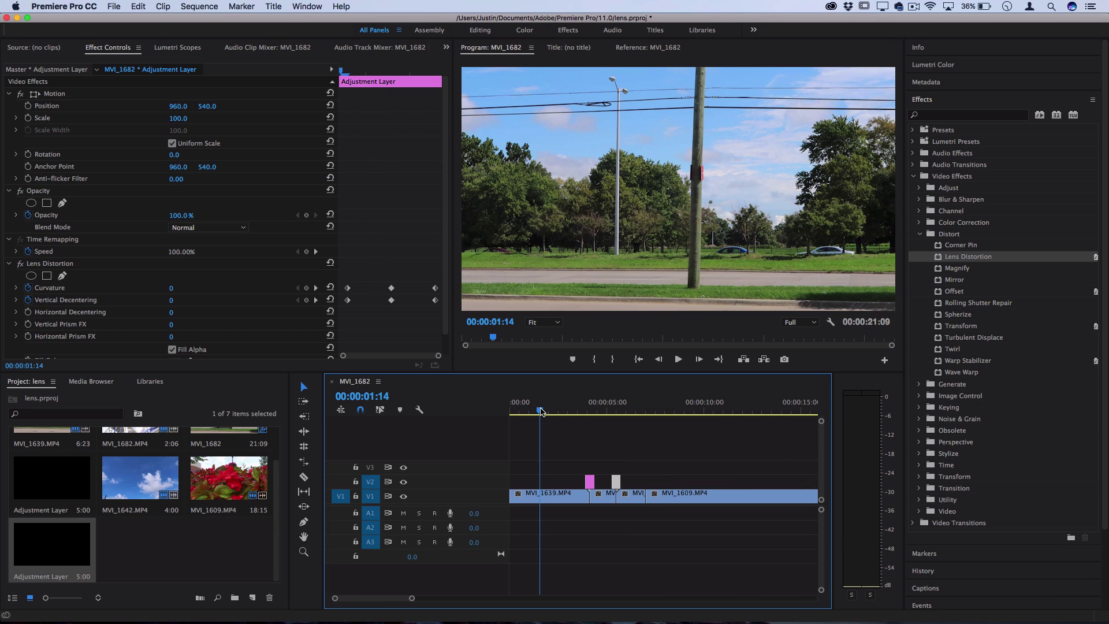